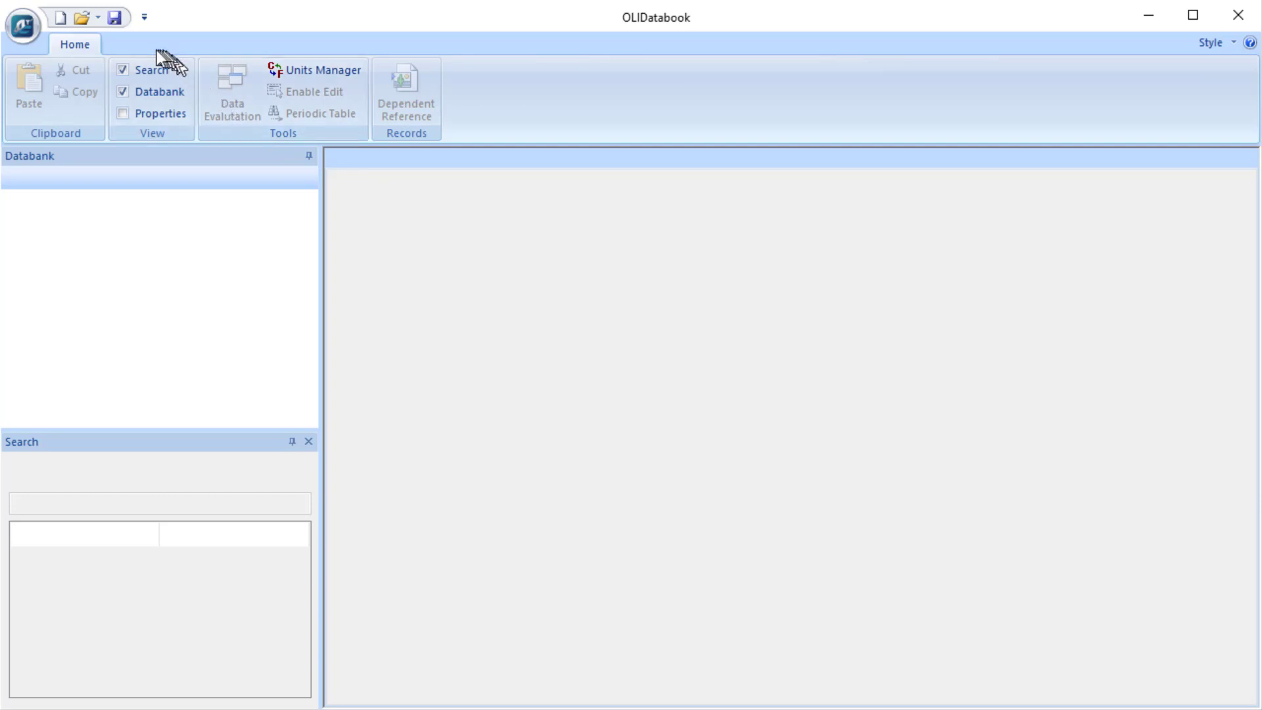
# Open the User01.ddb user databank alongside MSEPUB.
pyautogui.click(29, 30)
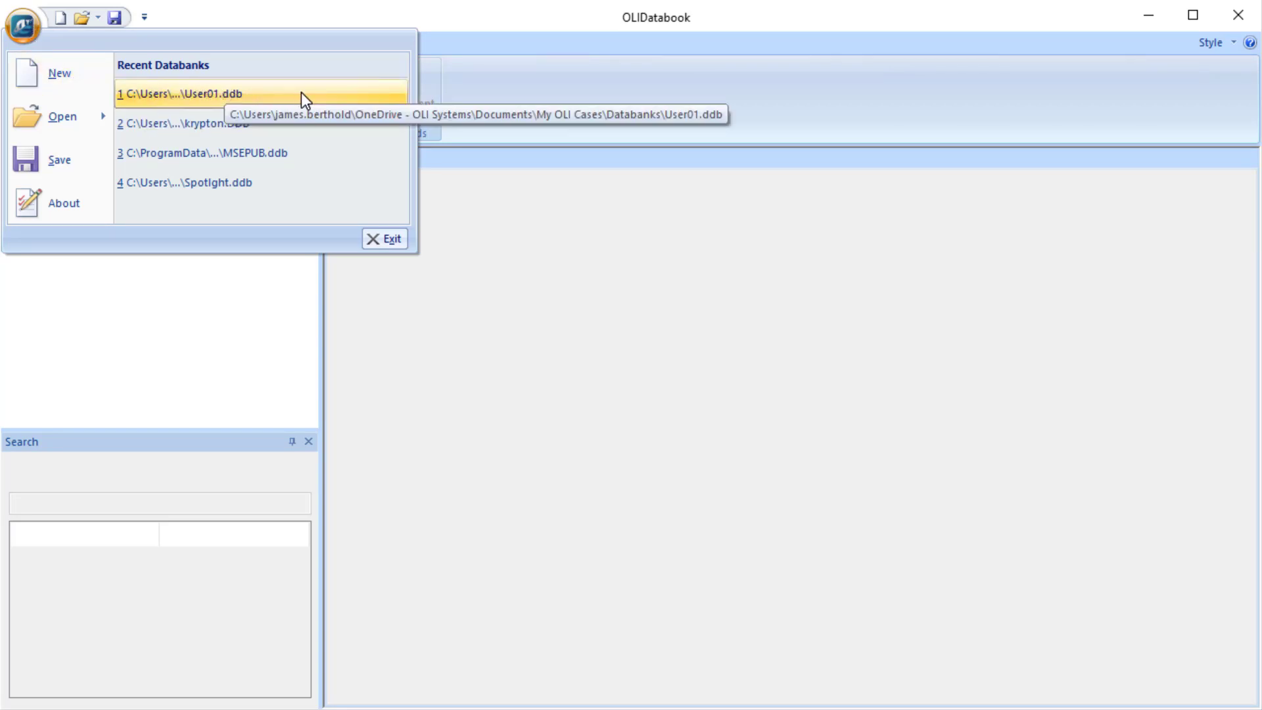
pyautogui.click(566, 91)
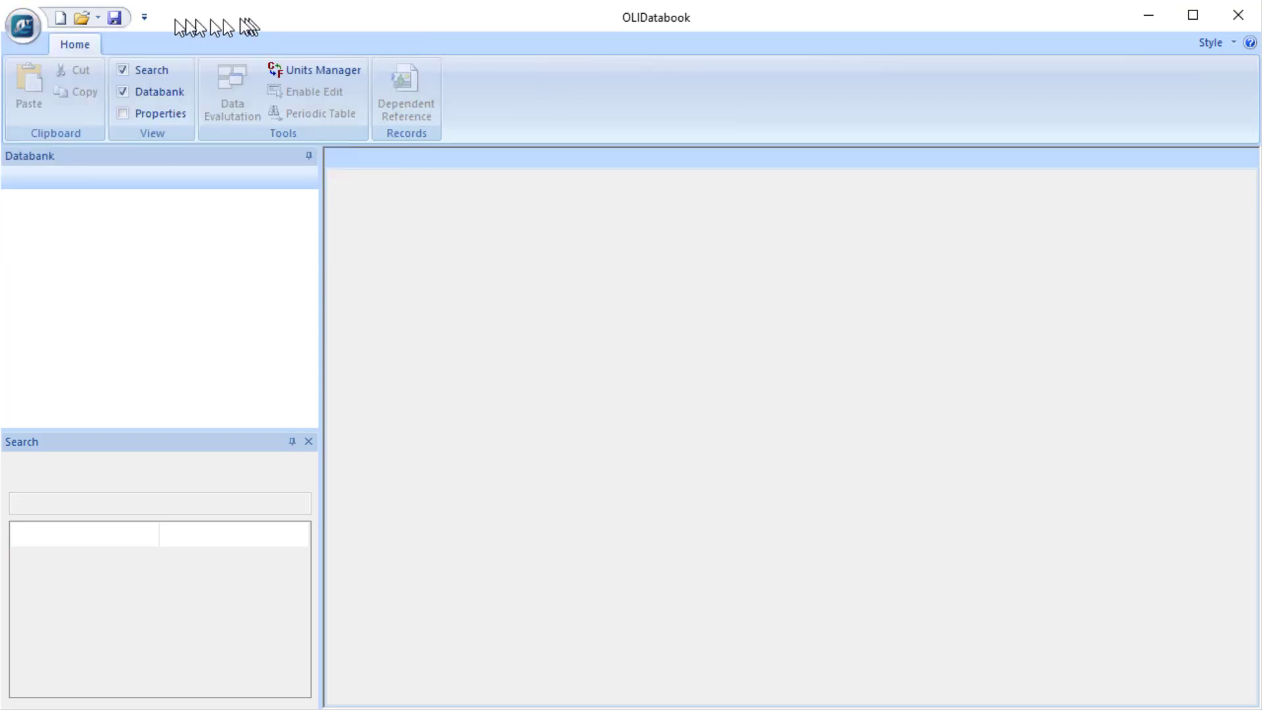
pyautogui.click(96, 21)
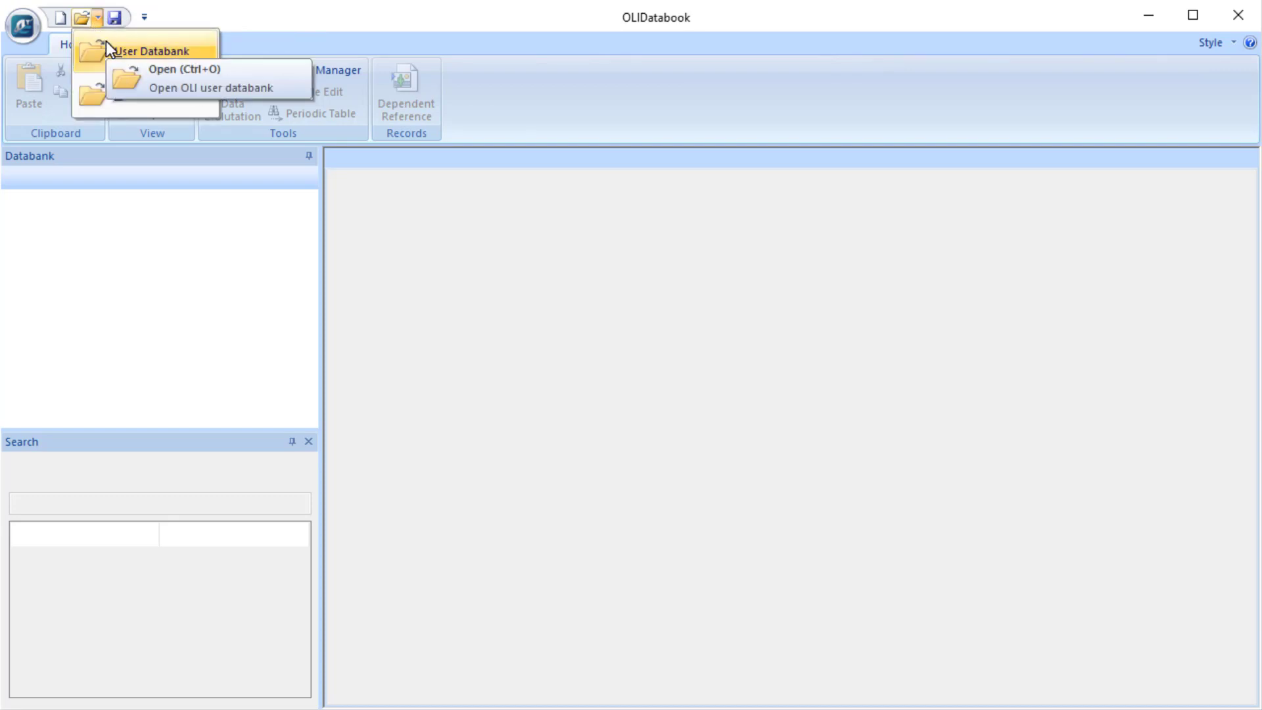
pyautogui.click(107, 43)
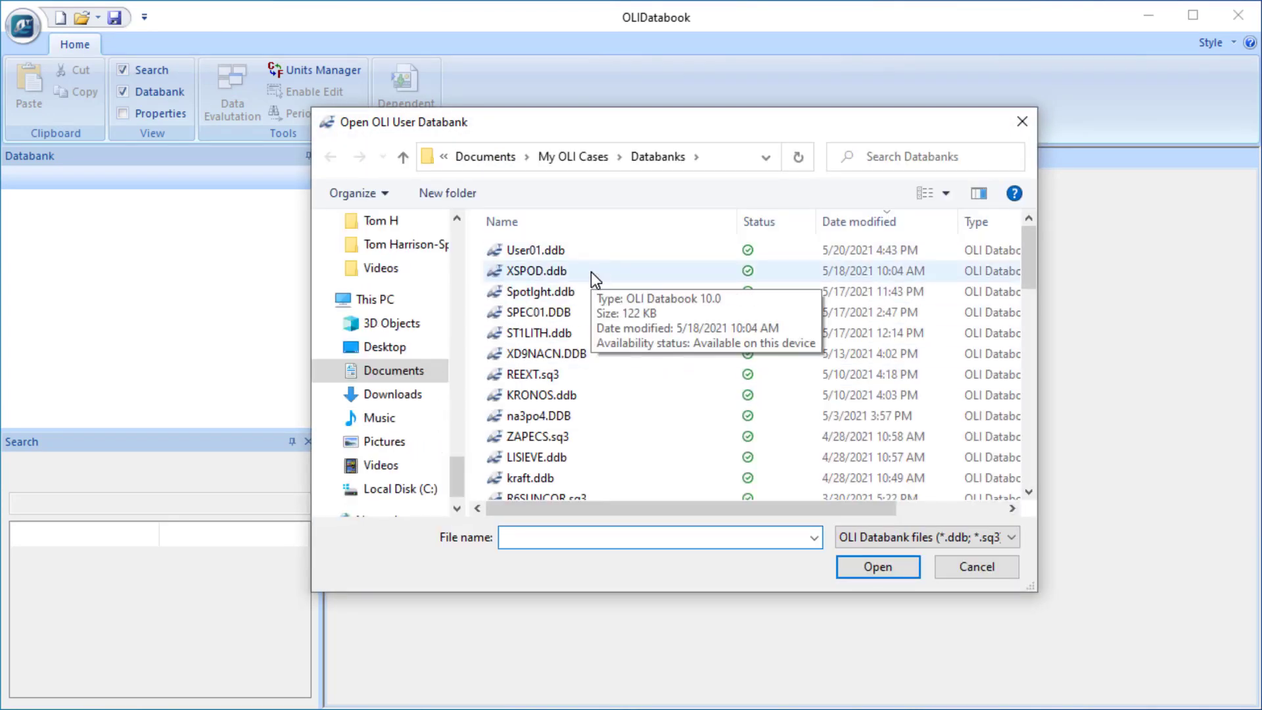
pyautogui.scroll(-5, 598, 315)
pyautogui.scroll(5, 604, 394)
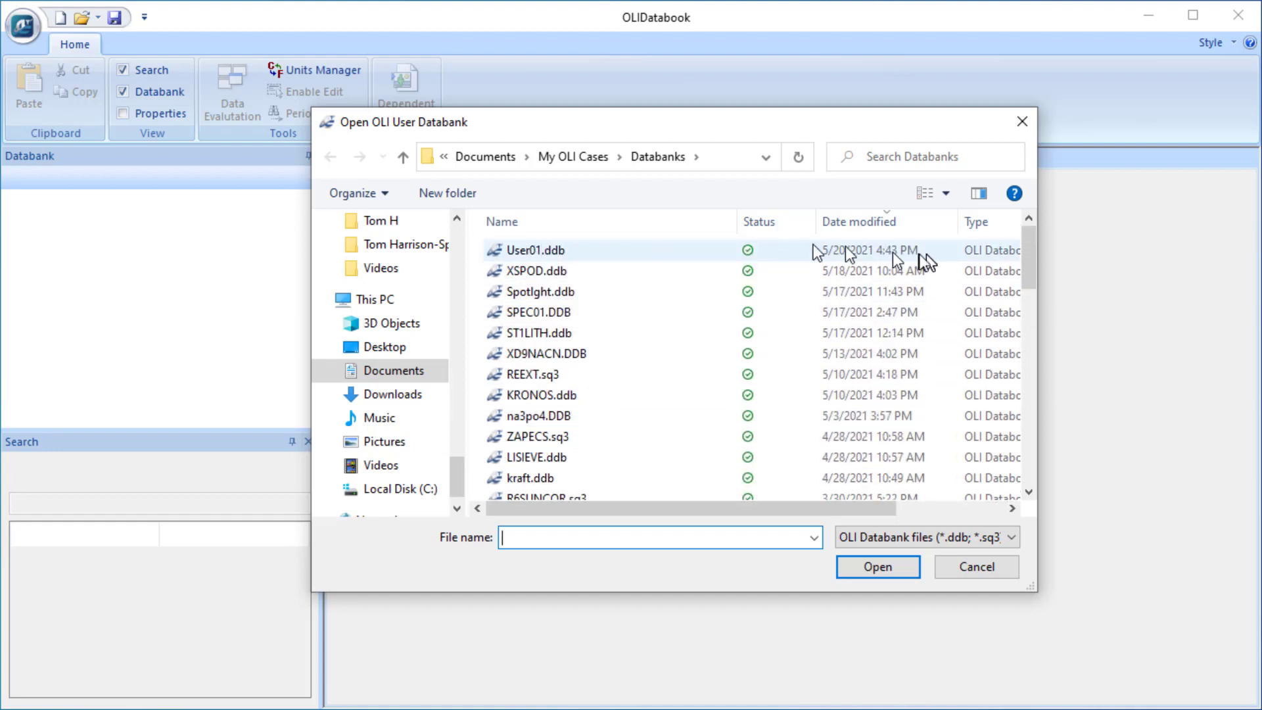
pyautogui.click(535, 250)
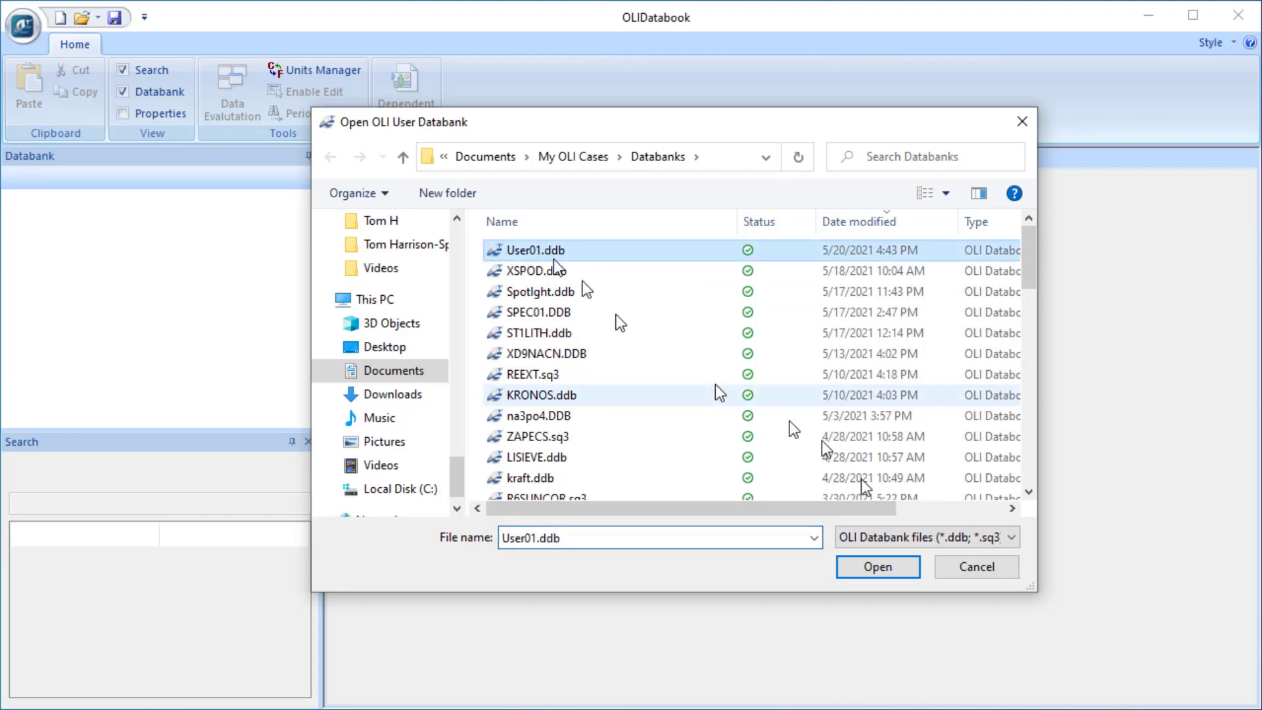
pyautogui.click(878, 567)
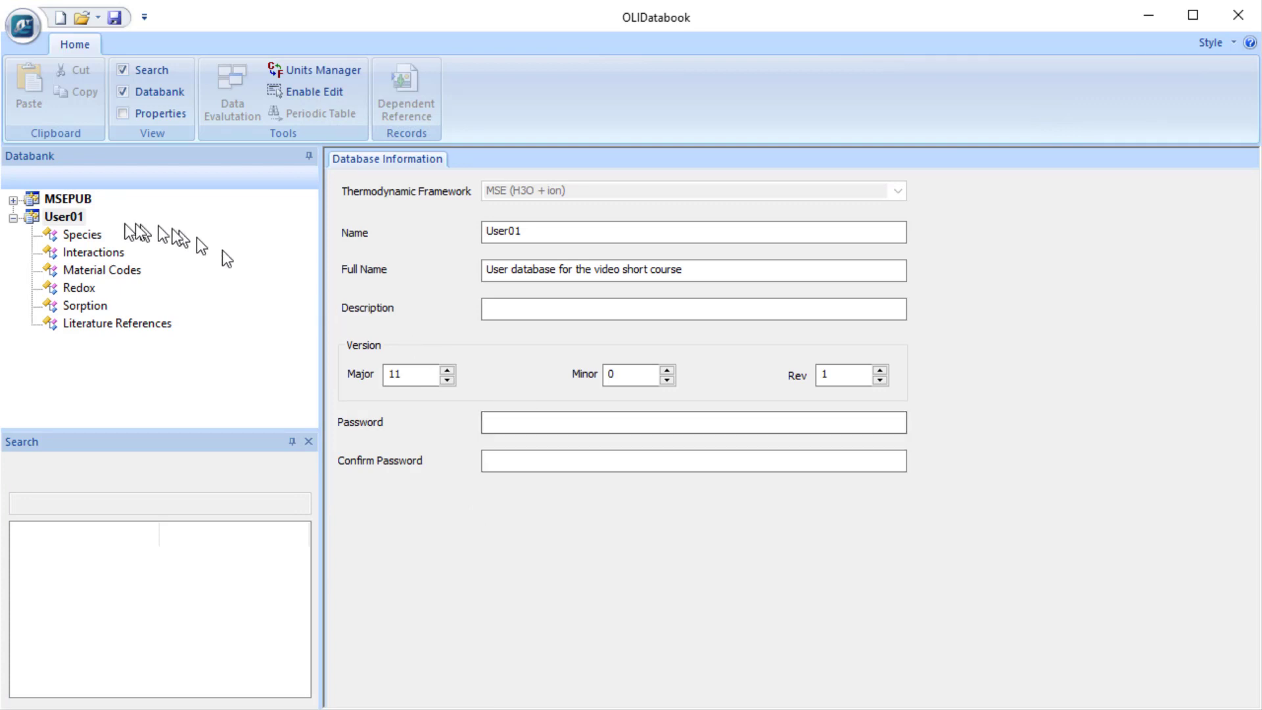
# Show User01's empty Species form, with 0 species found.
pyautogui.moveTo(86, 222)
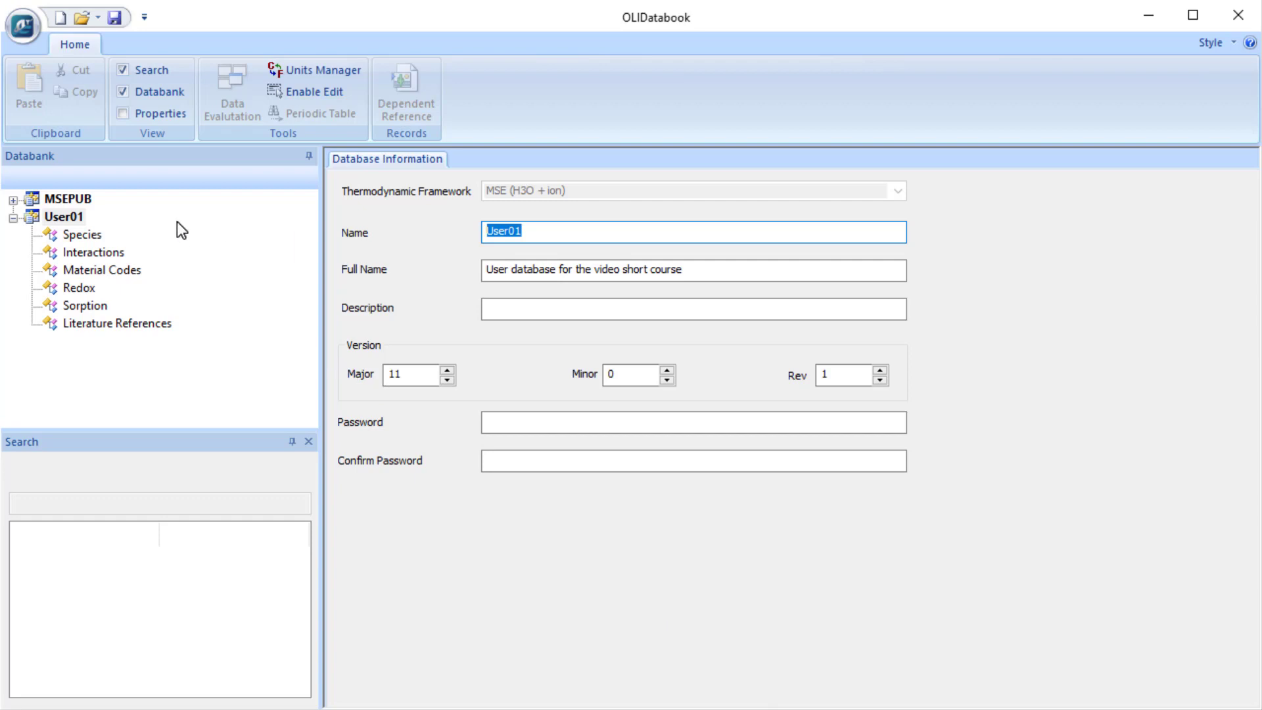
pyautogui.moveTo(141, 217)
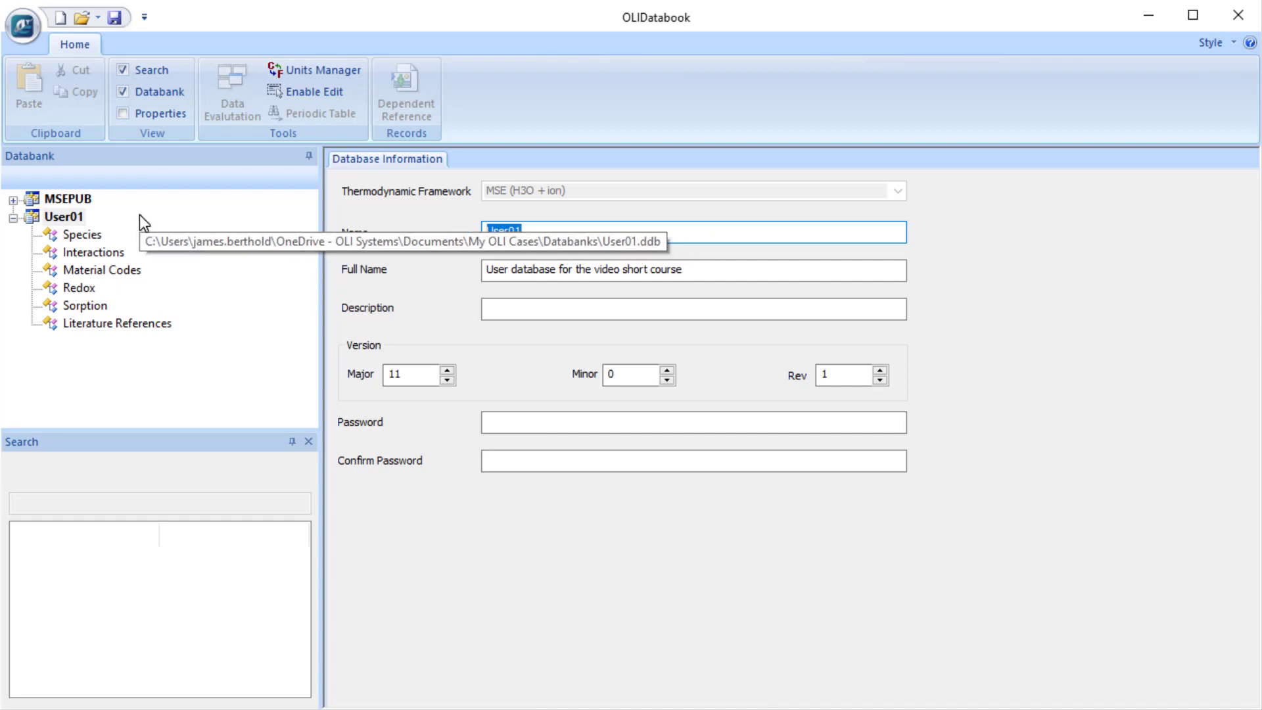
pyautogui.click(93, 238)
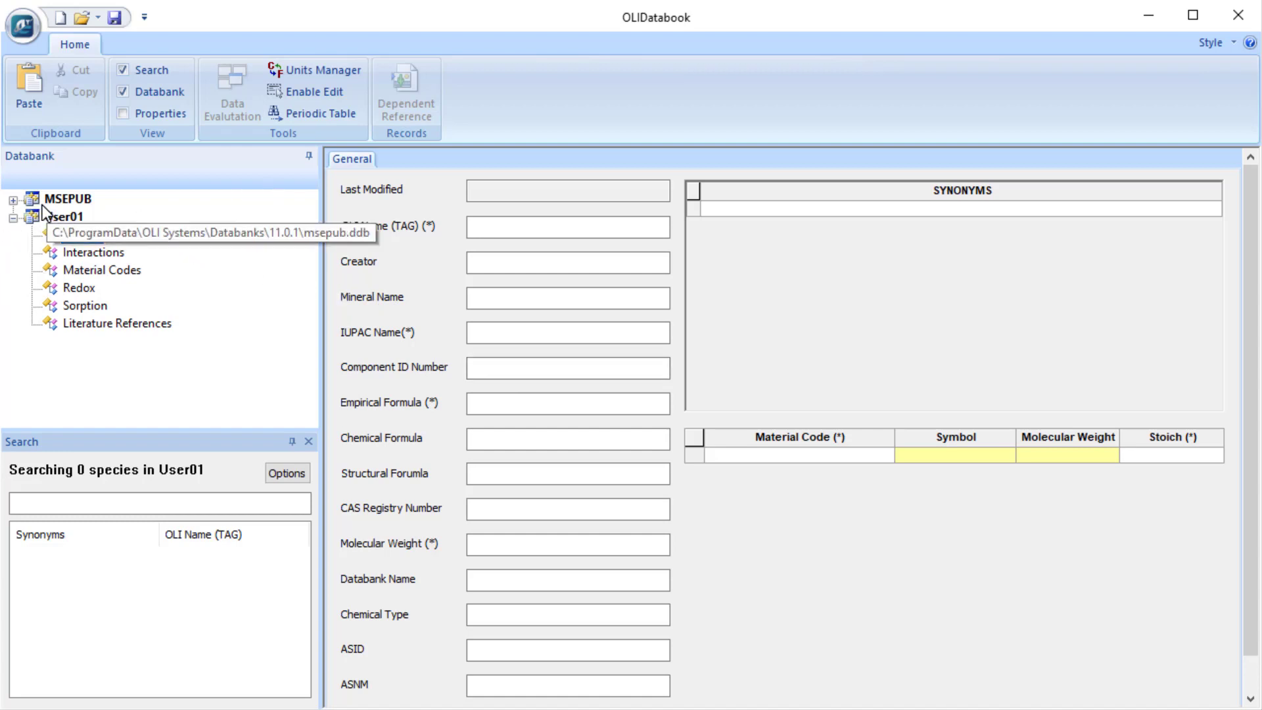
pyautogui.moveTo(31, 209)
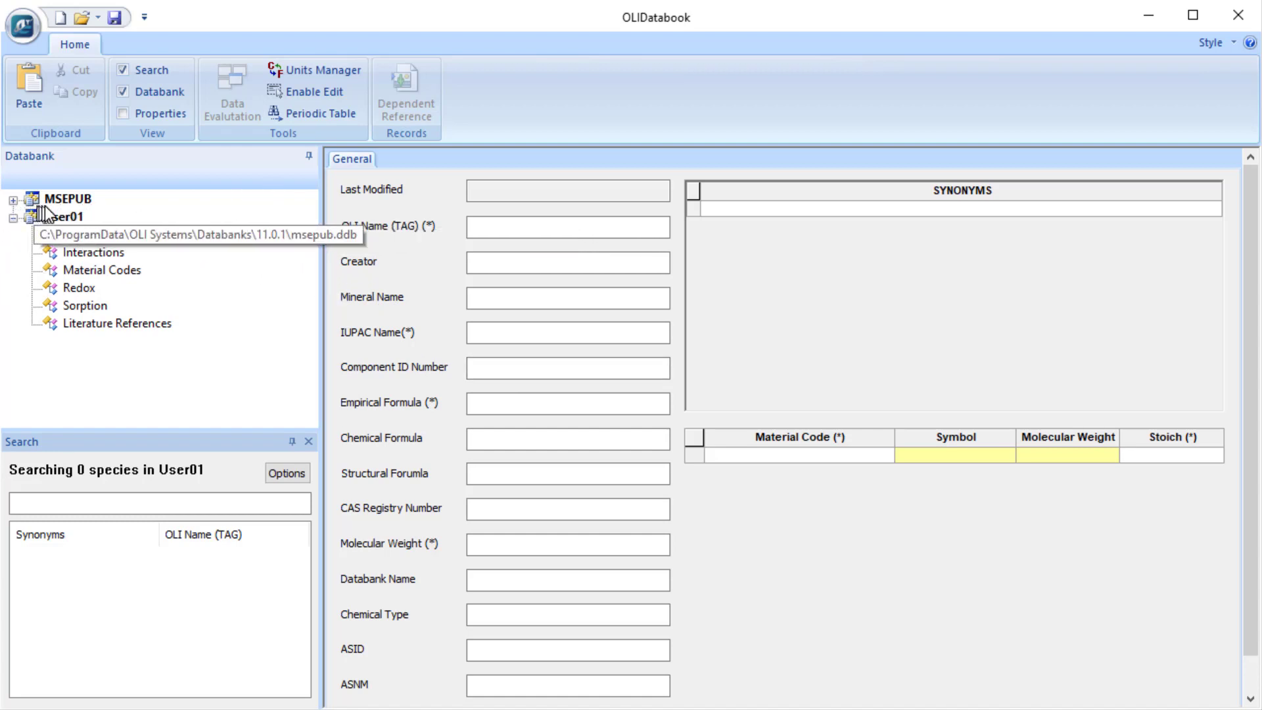
# Browse MSEPUB material codes and open the Ag(+1) record, code 184.
pyautogui.click(13, 200)
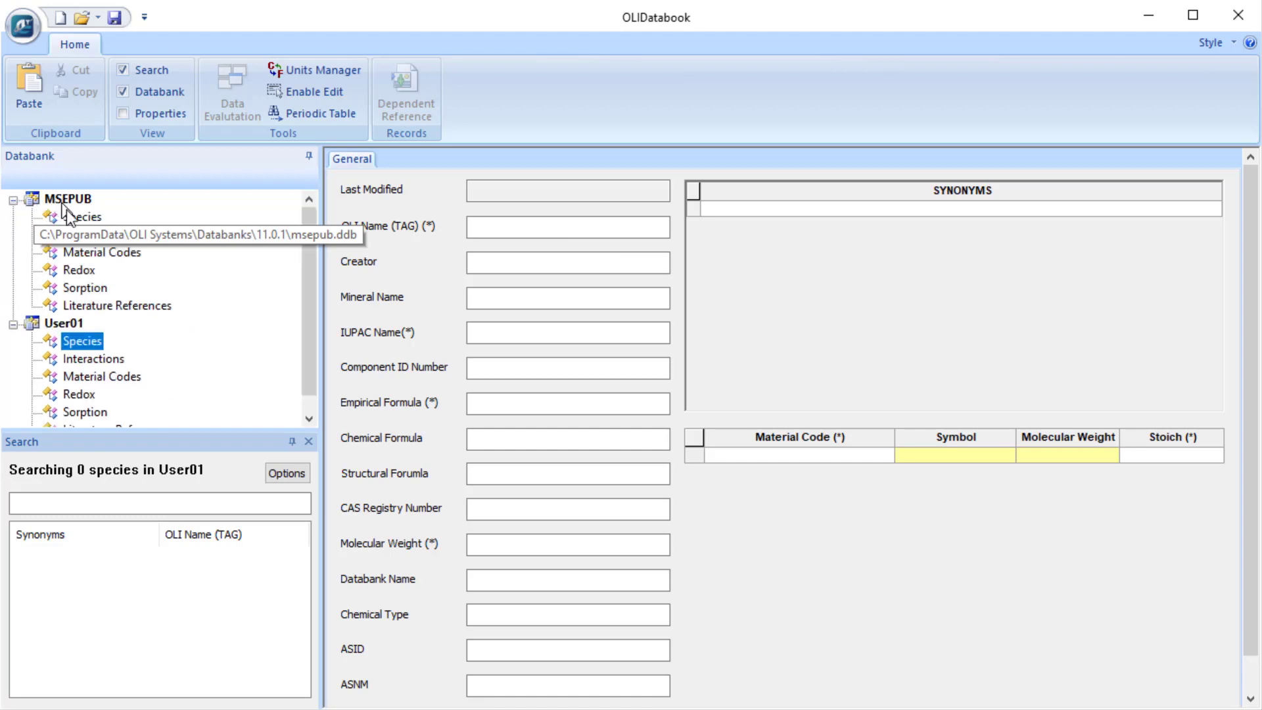
pyautogui.click(105, 251)
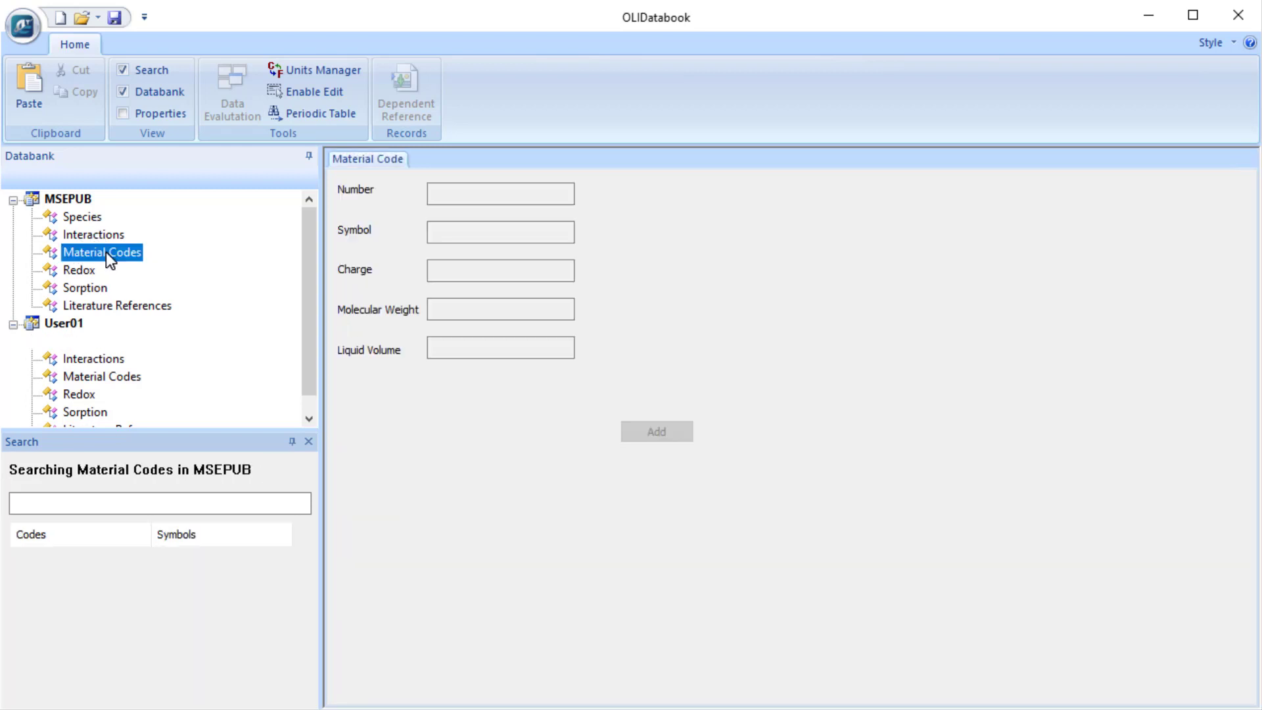
pyautogui.click(143, 503)
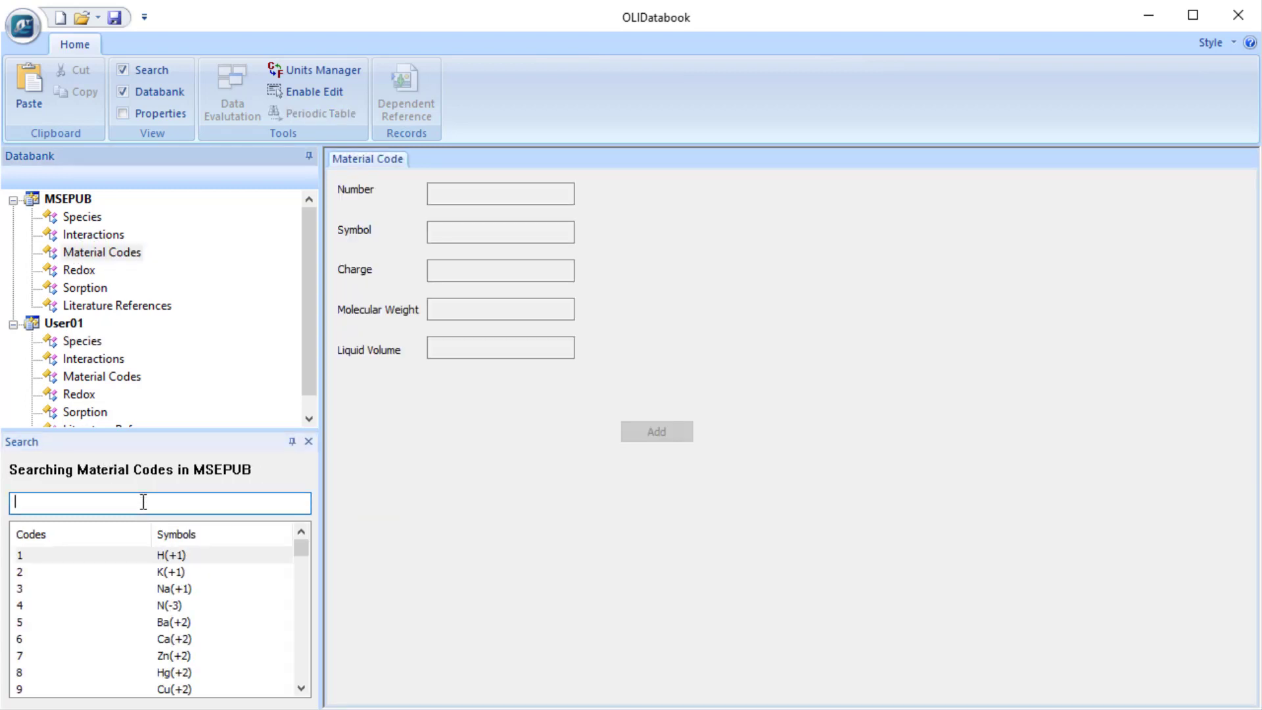
pyautogui.write('Ag')
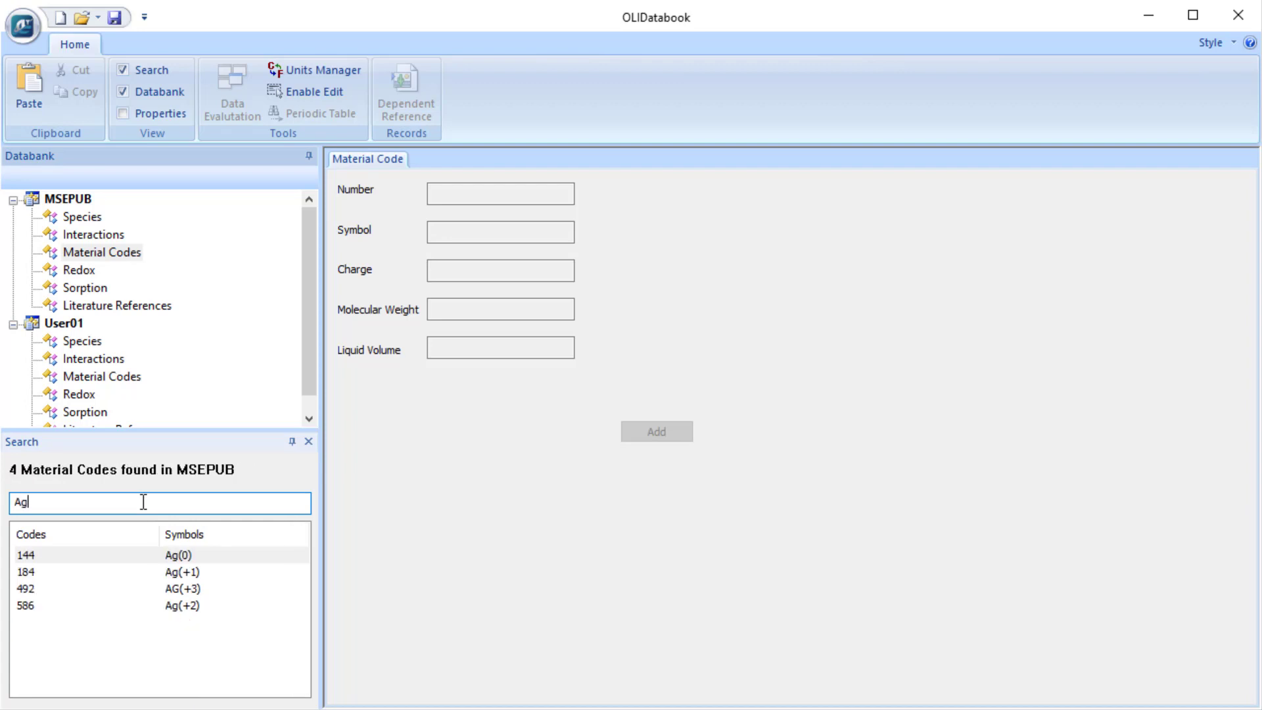
pyautogui.click(187, 575)
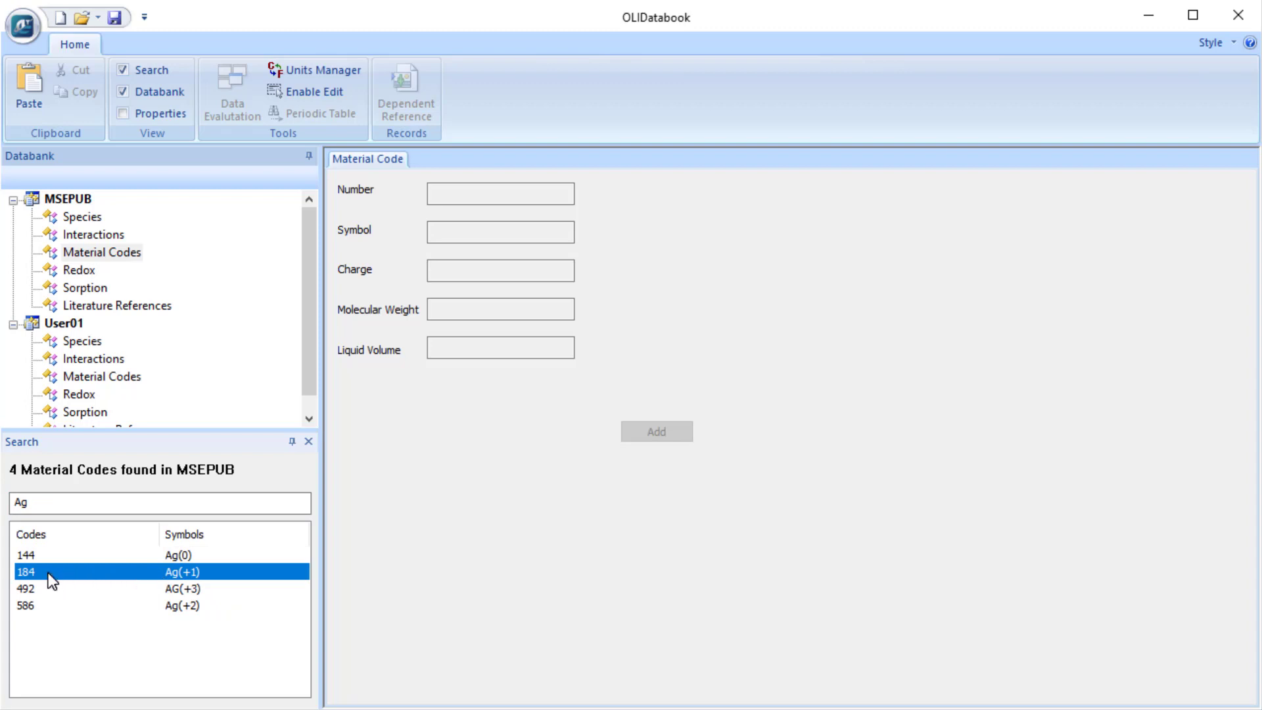
pyautogui.doubleClick(162, 573)
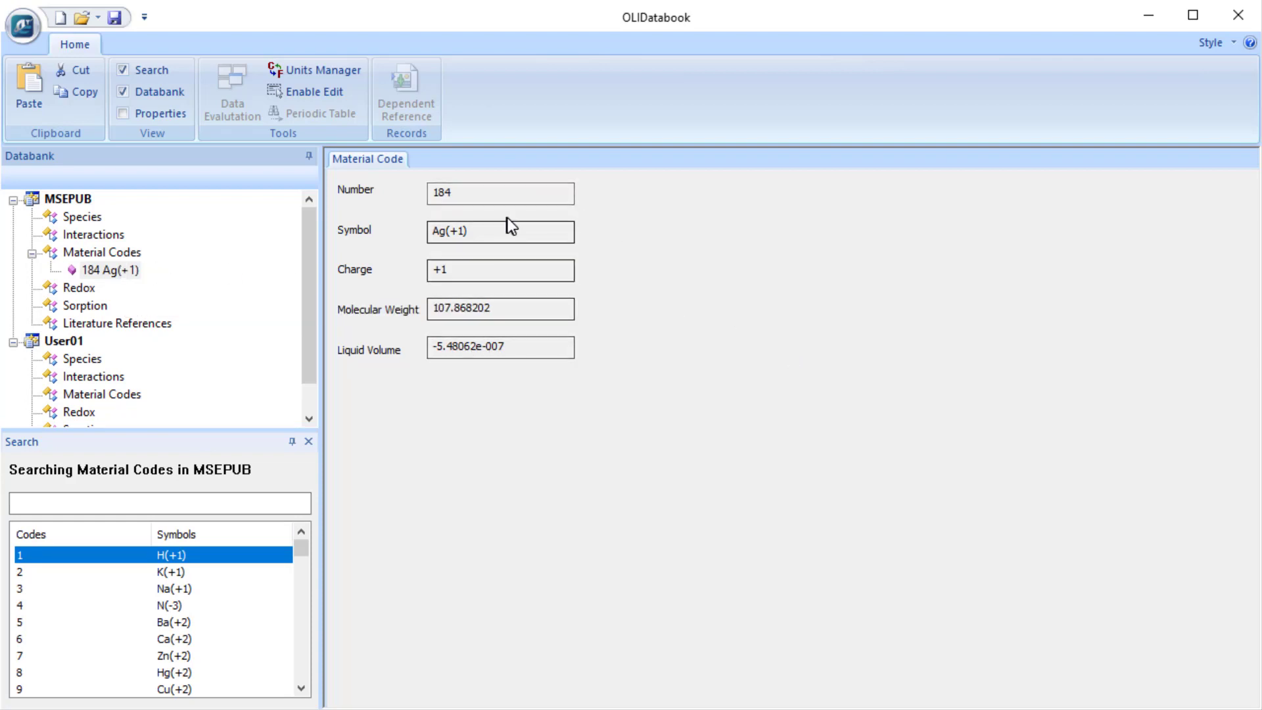
# Look up and open the P(+5) code 27 and O(-2) code 21 records.
pyautogui.click(170, 505)
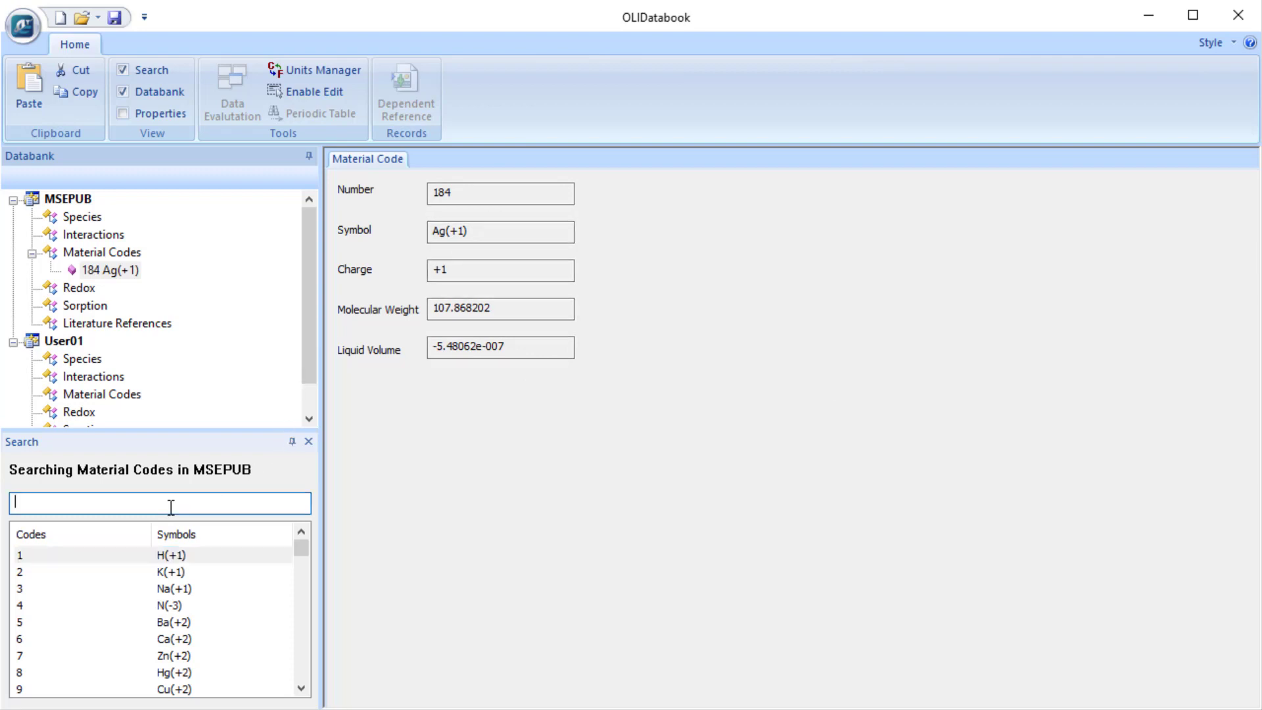
pyautogui.write('P')
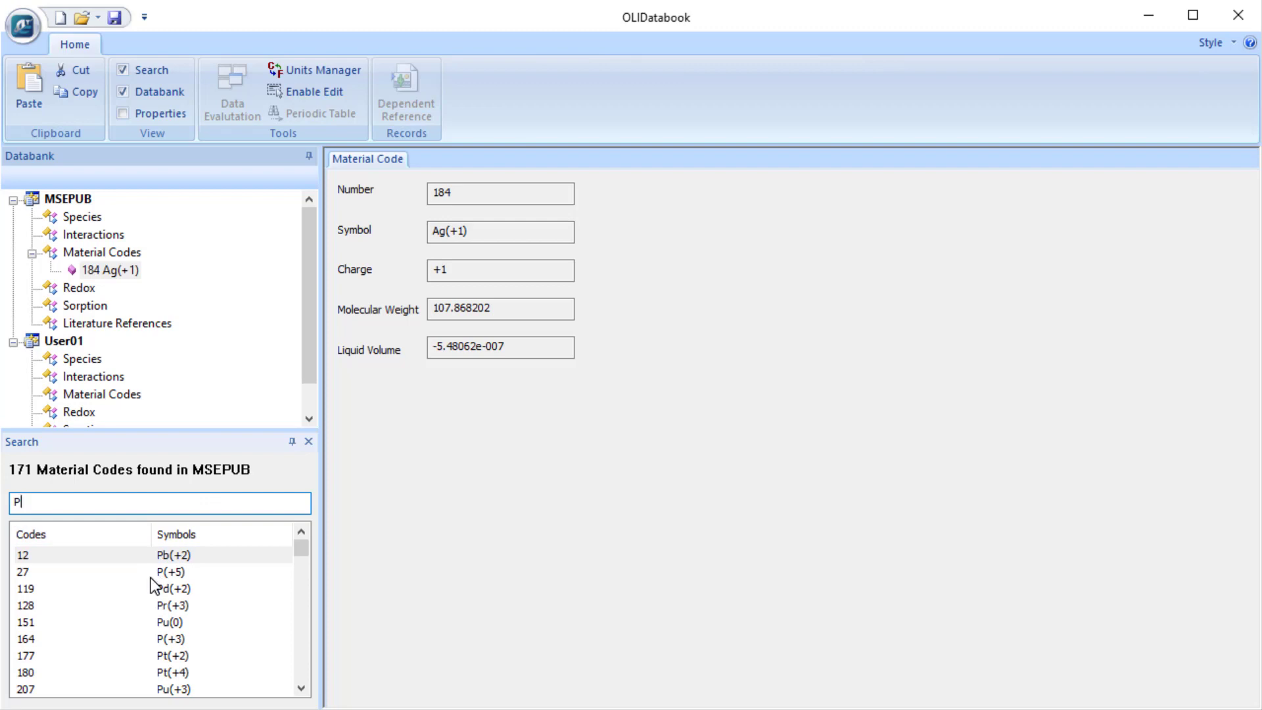
pyautogui.doubleClick(164, 573)
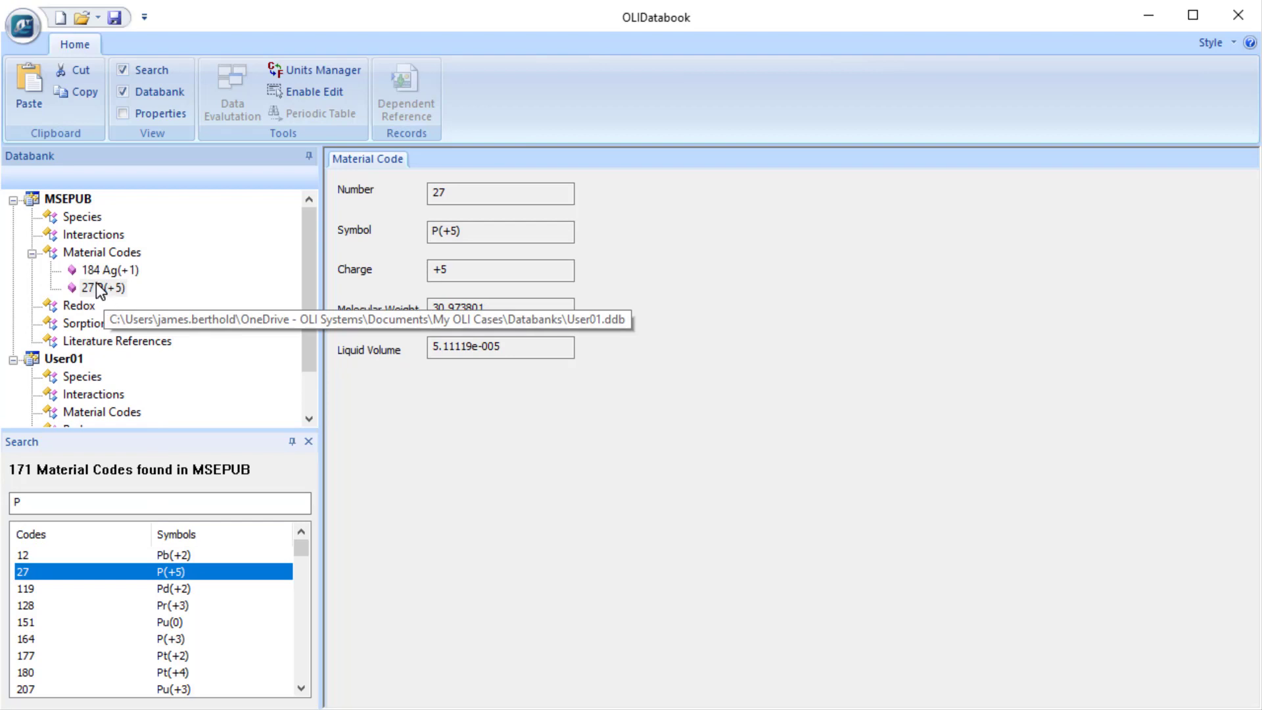
pyautogui.moveTo(45, 501); pyautogui.dragTo(4, 500)
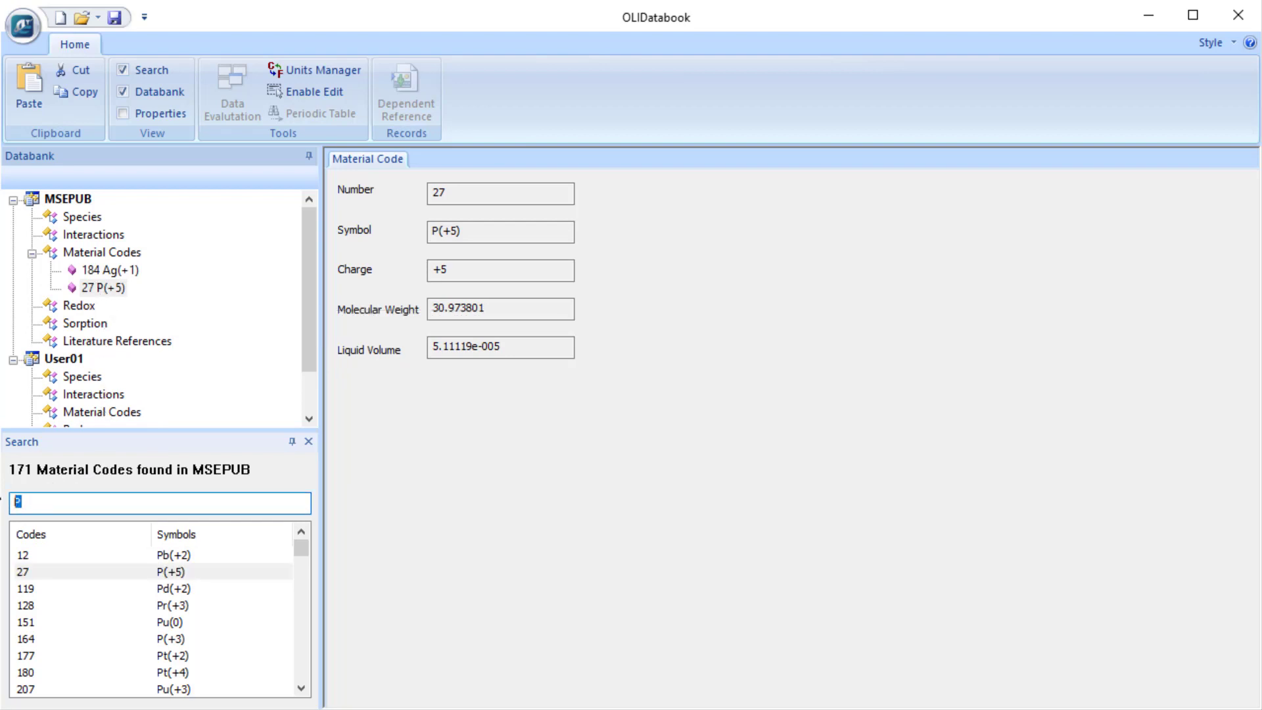
pyautogui.write('OL')
pyautogui.press('BackSpace')
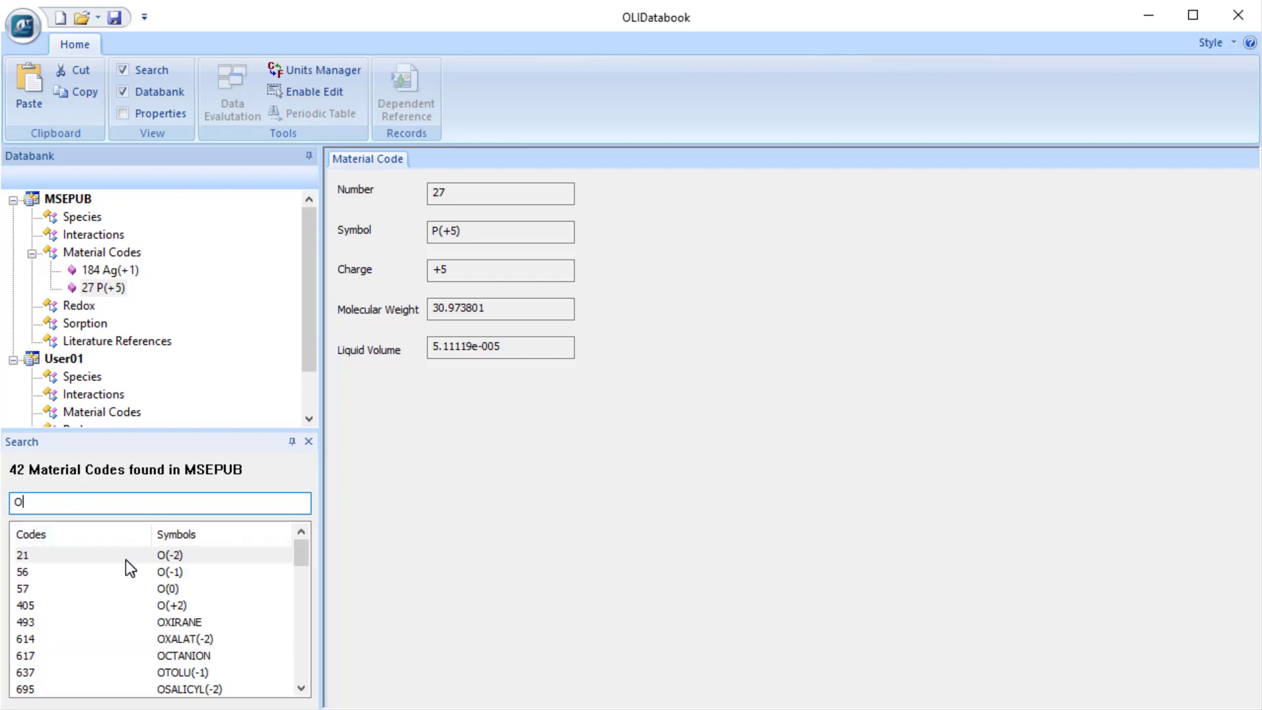
pyautogui.click(125, 555)
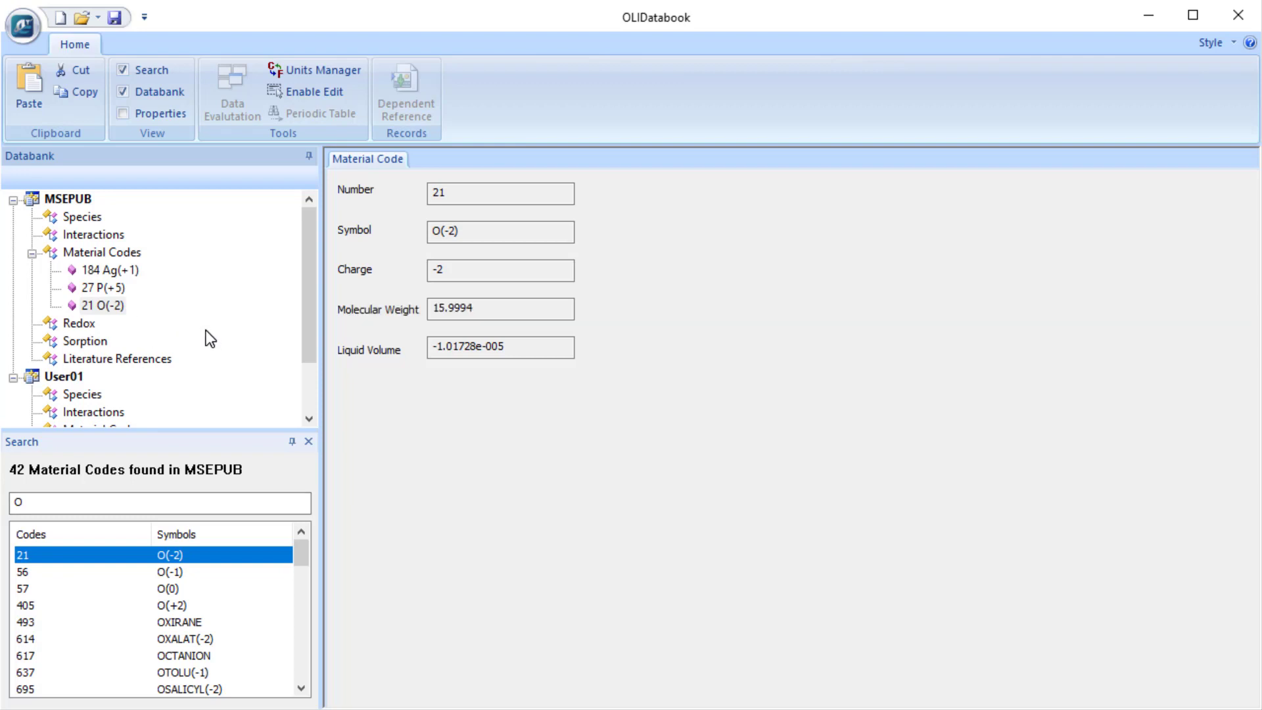
pyautogui.scroll(-2, 206, 330)
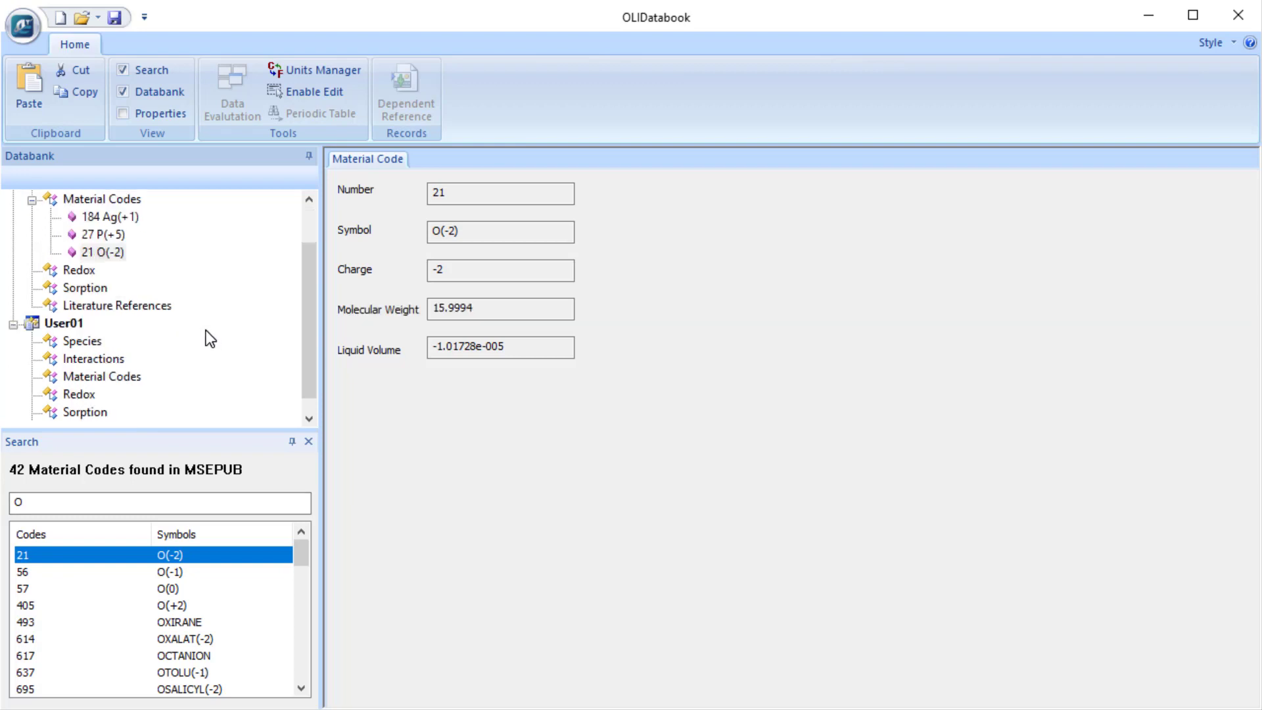
# Start a new User01 species and enter AG3PO4 as its OLI Name (TAG).
pyautogui.click(80, 325)
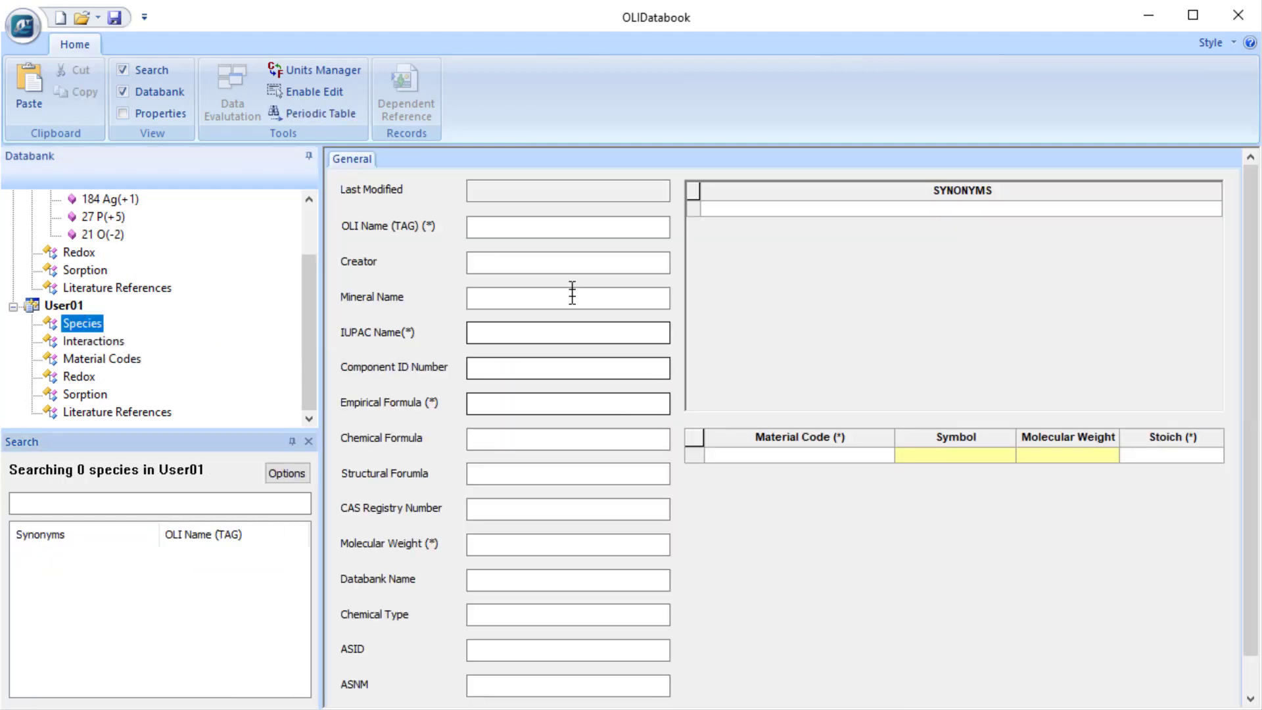
pyautogui.click(589, 234)
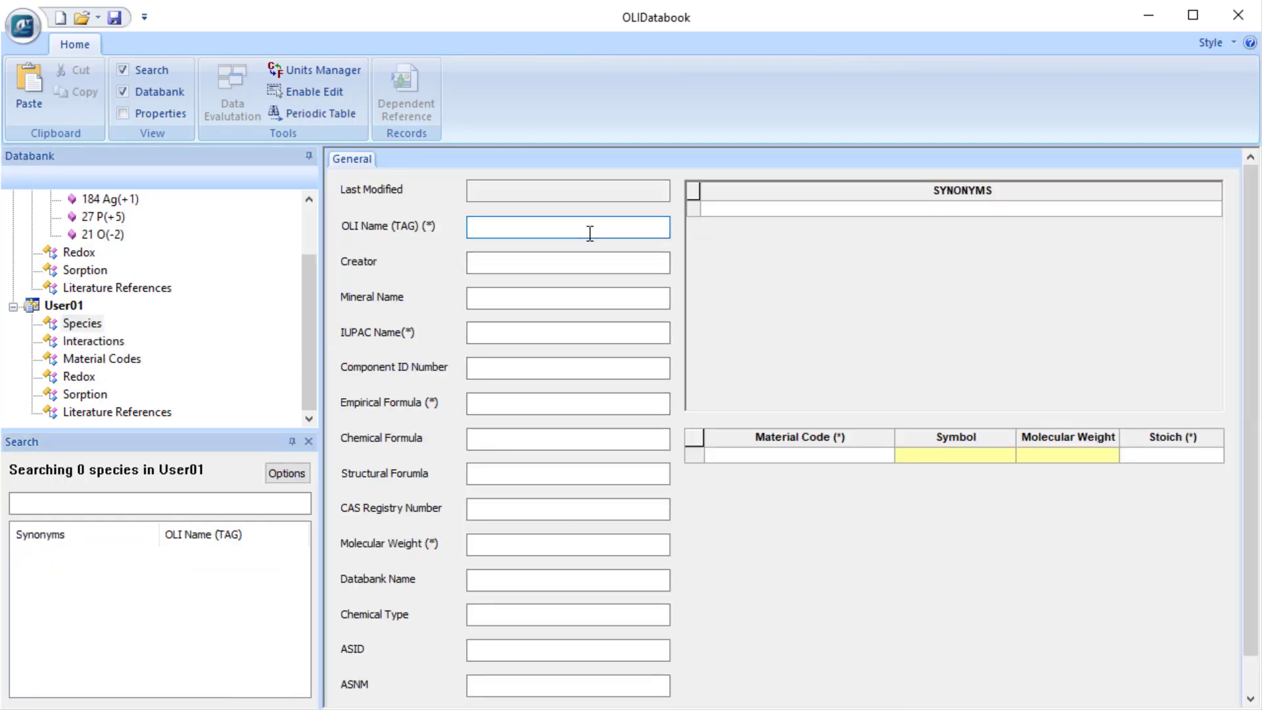
pyautogui.write('AG3PO4')
pyautogui.press('Tab')
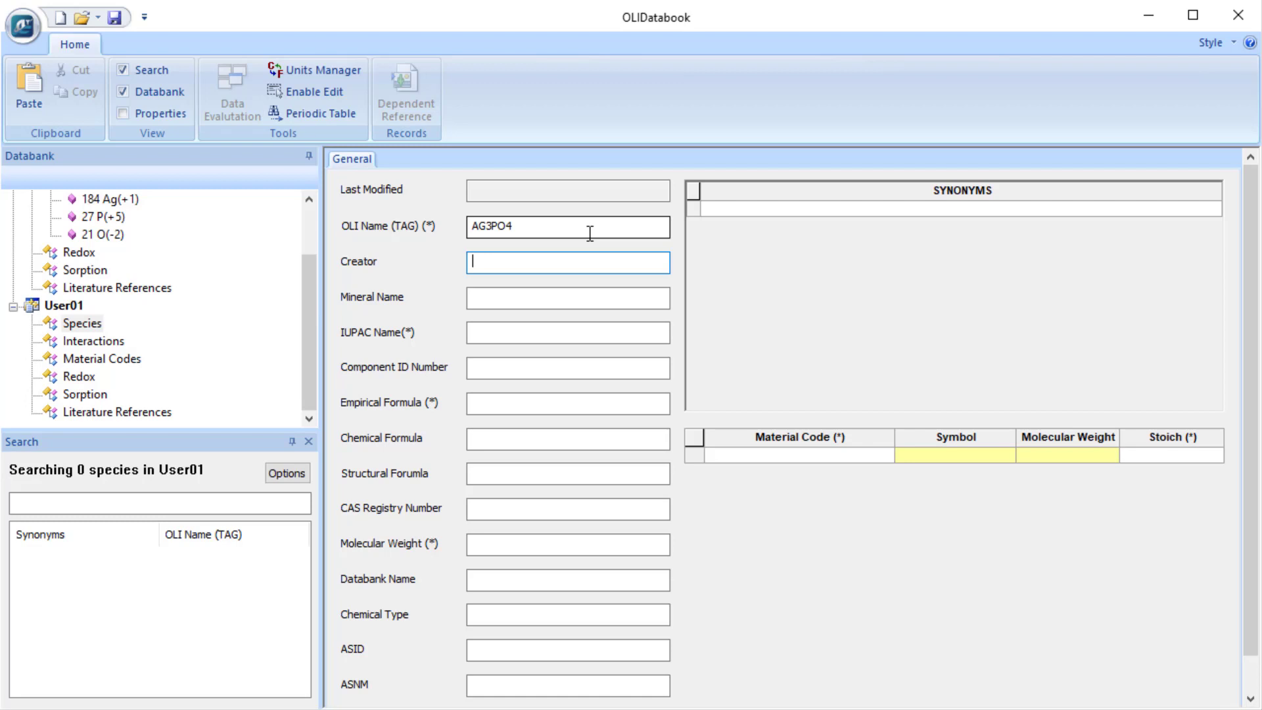
# Enter the creator's initials and set the IUPAC name to Silver Phosphate.
pyautogui.write('JB')
pyautogui.press('Tab')
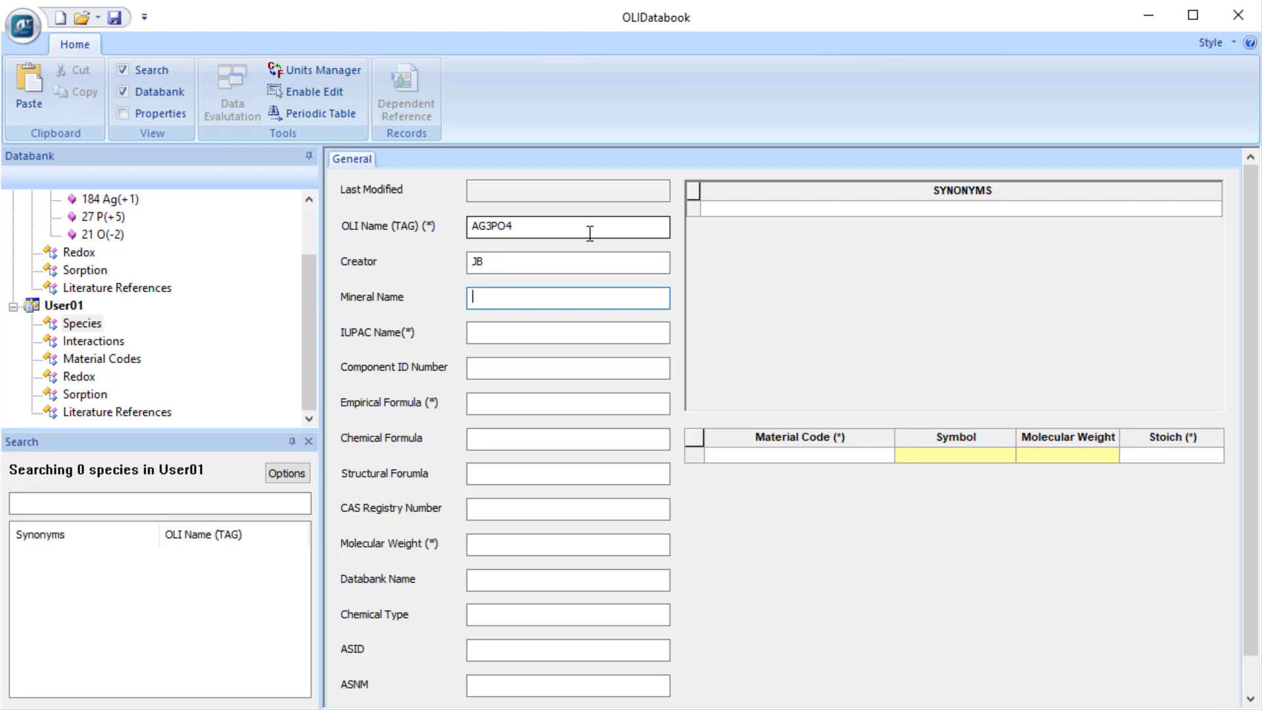
pyautogui.press('Tab')
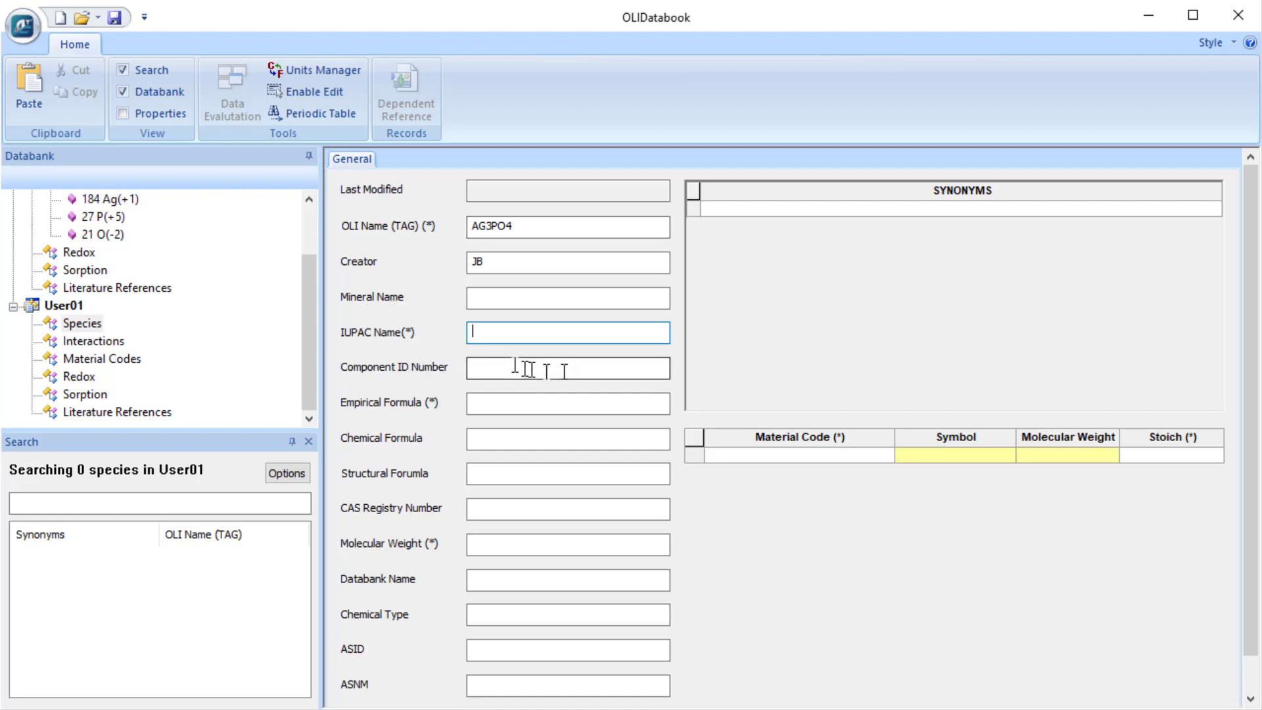
pyautogui.write('Silver Phosphate')
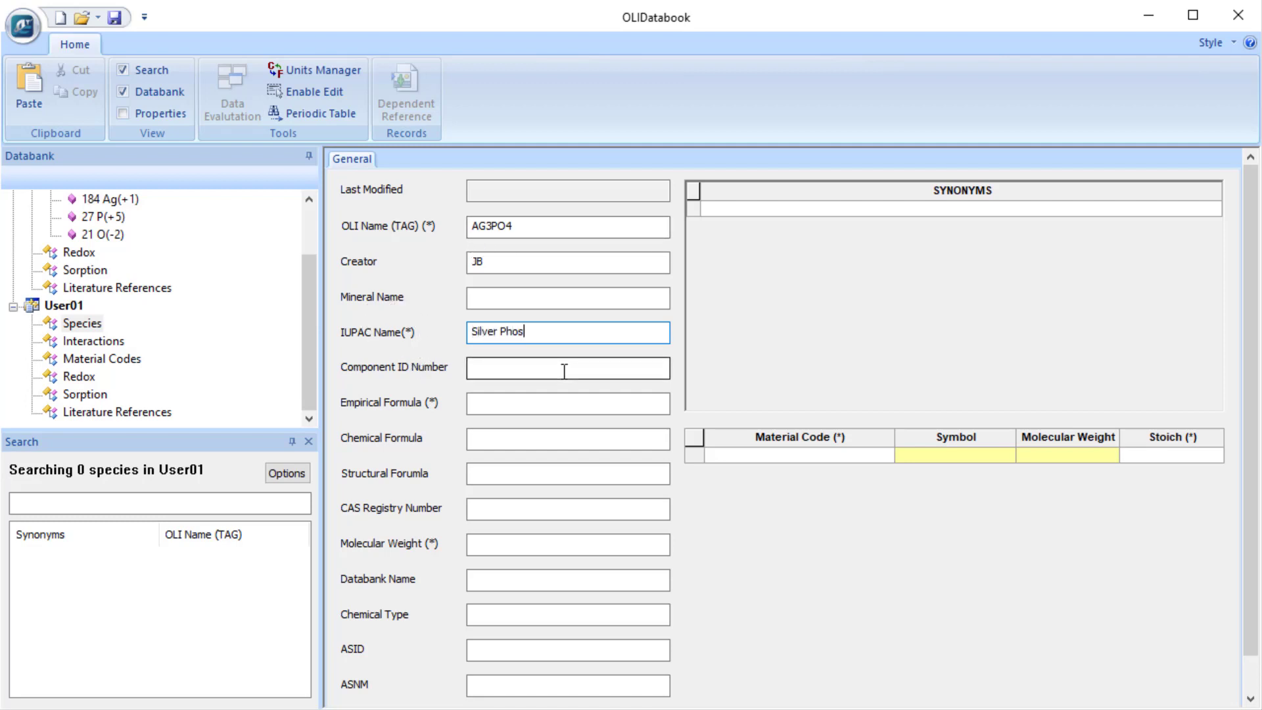
pyautogui.click(564, 368)
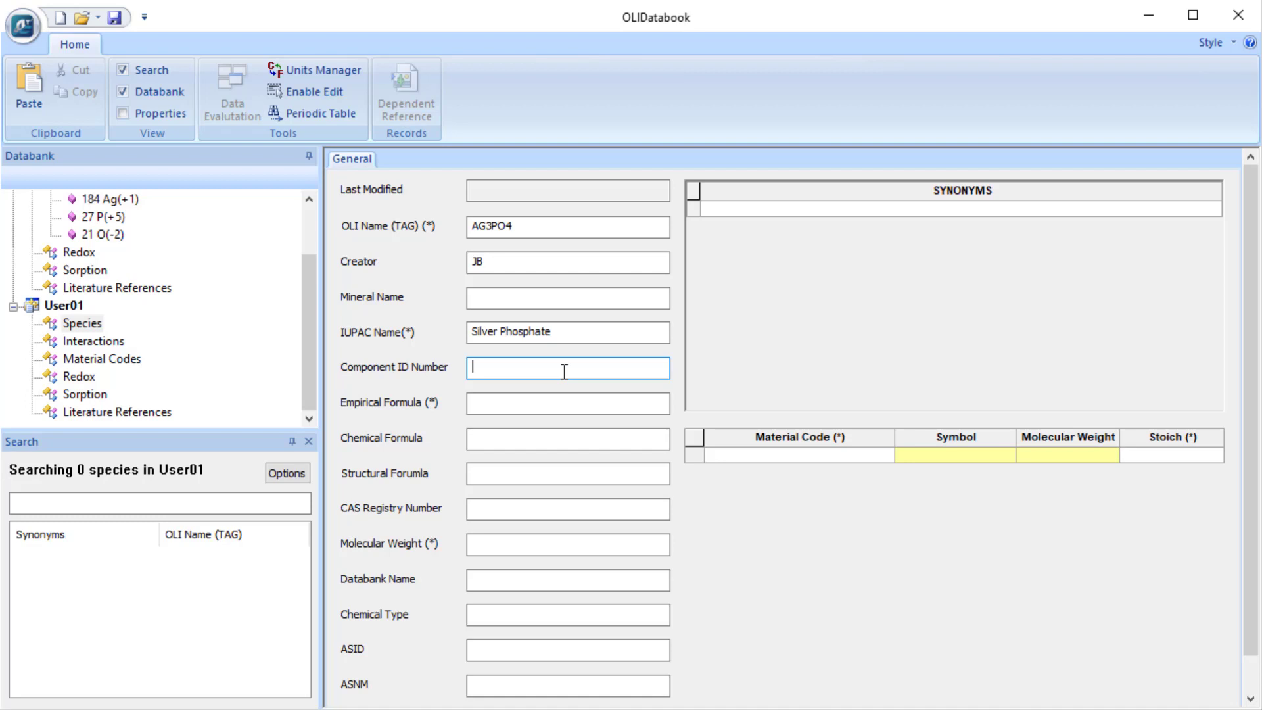
# Enter Component ID 8001, empirical formula AgO4P and chemical formula Ag3PO4.
pyautogui.write('8001')
pyautogui.click(576, 410)
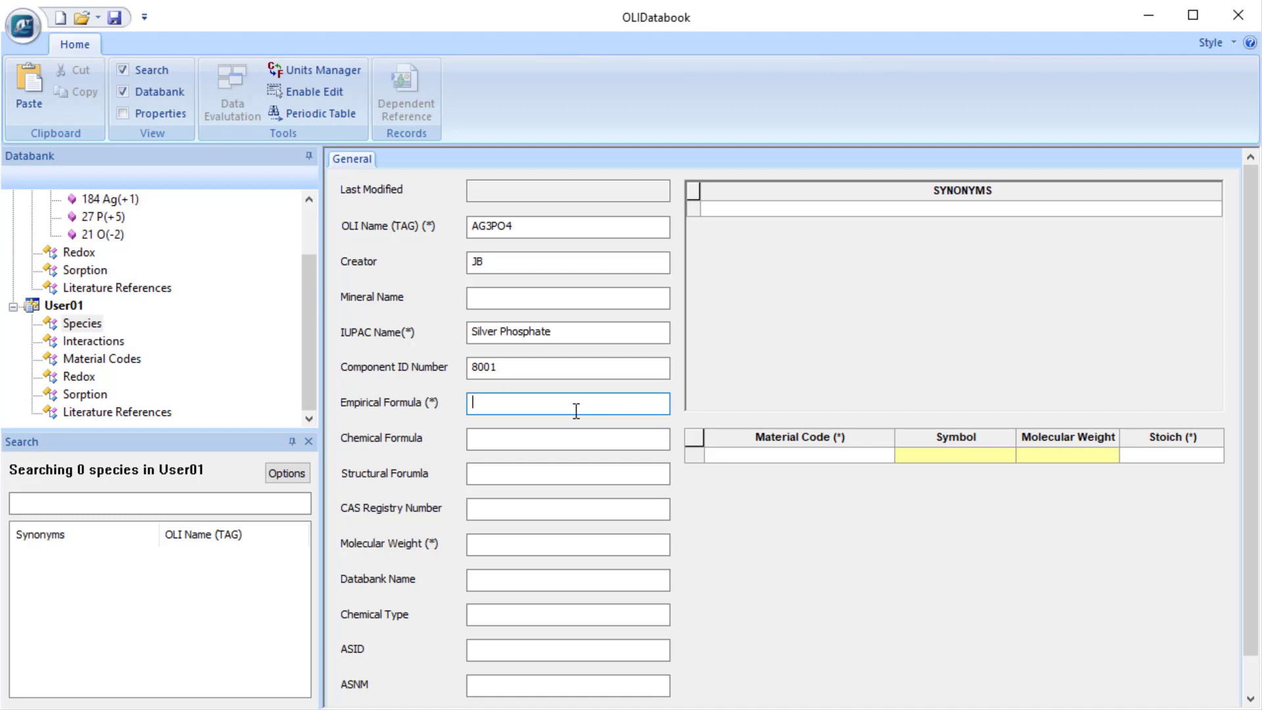
pyautogui.write('AgO4P')
pyautogui.press('Tab')
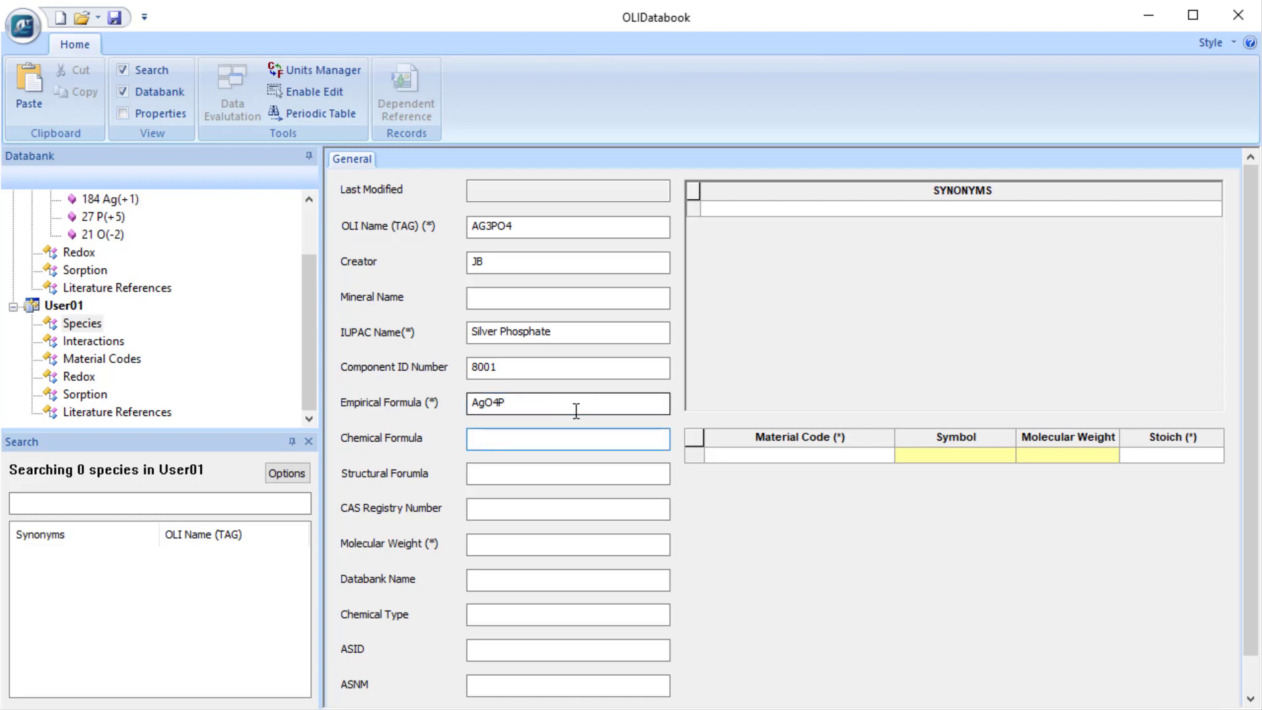
pyautogui.write('Ag2')
pyautogui.write('PO')
pyautogui.write('4')
pyautogui.press('Tab')
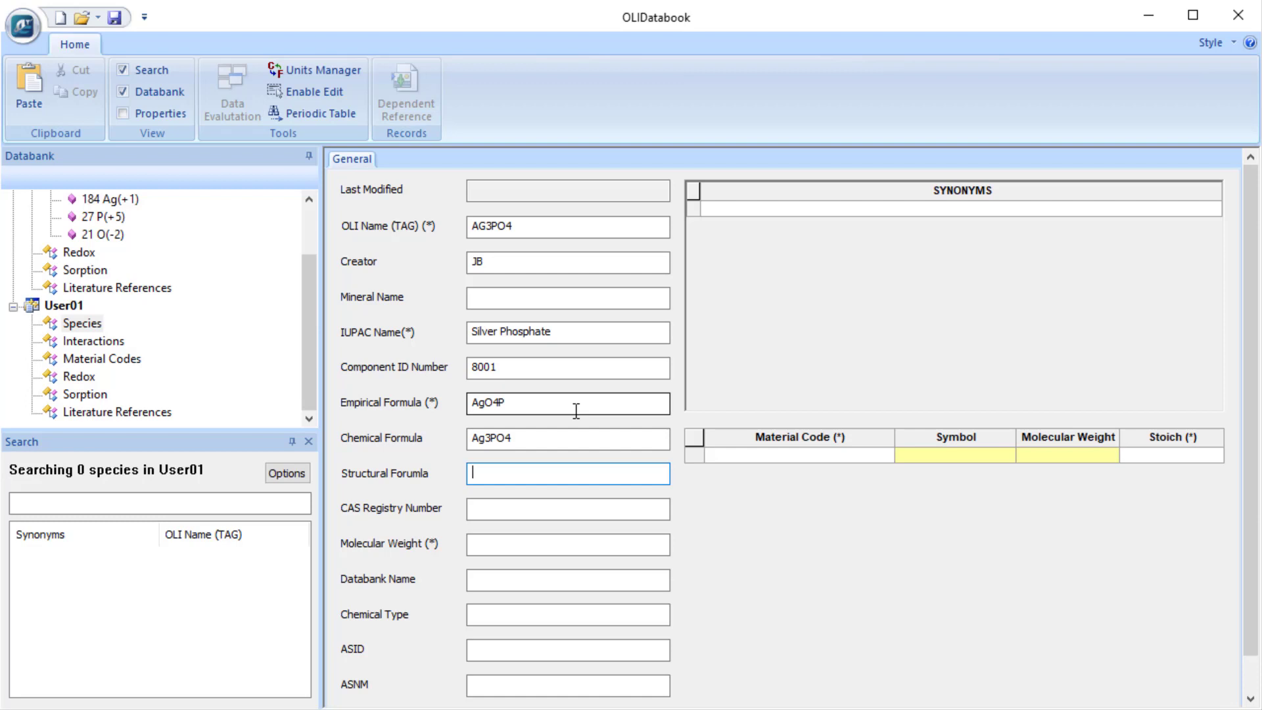
pyautogui.press('Tab')
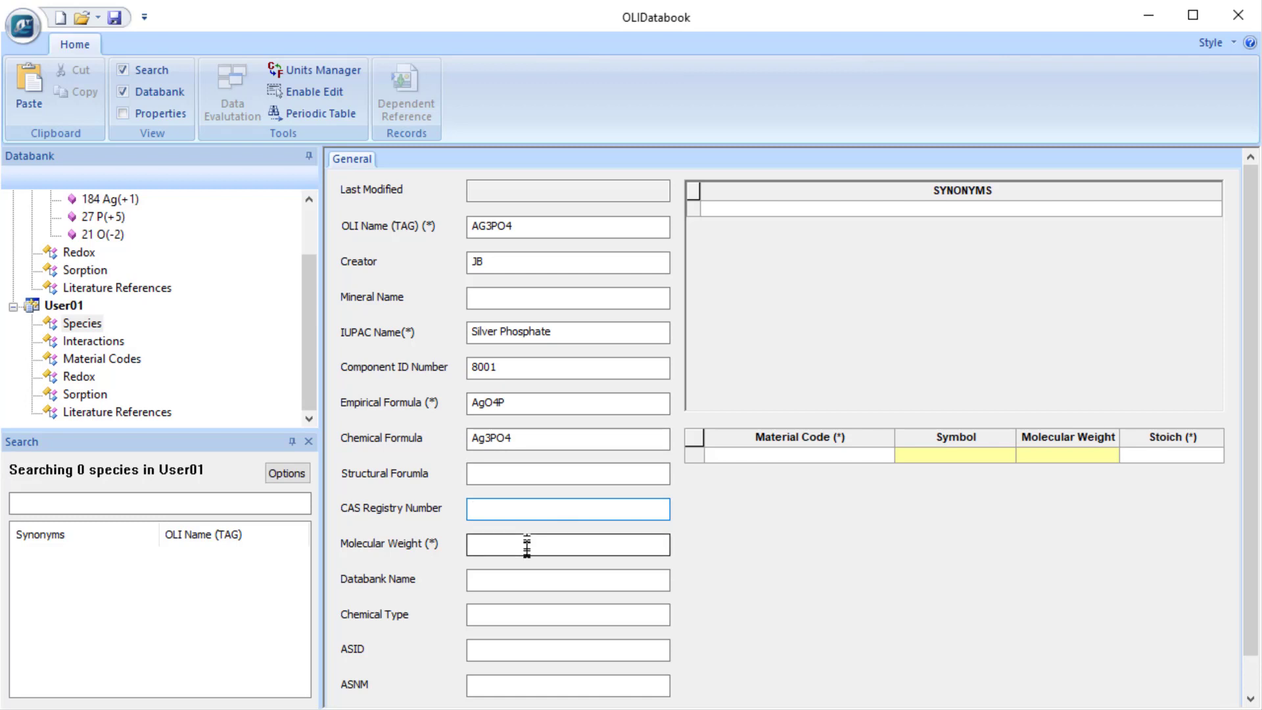
# Enter material code 184 (Ag+1) with stoichiometry 3 in the grid.
pyautogui.click(762, 456)
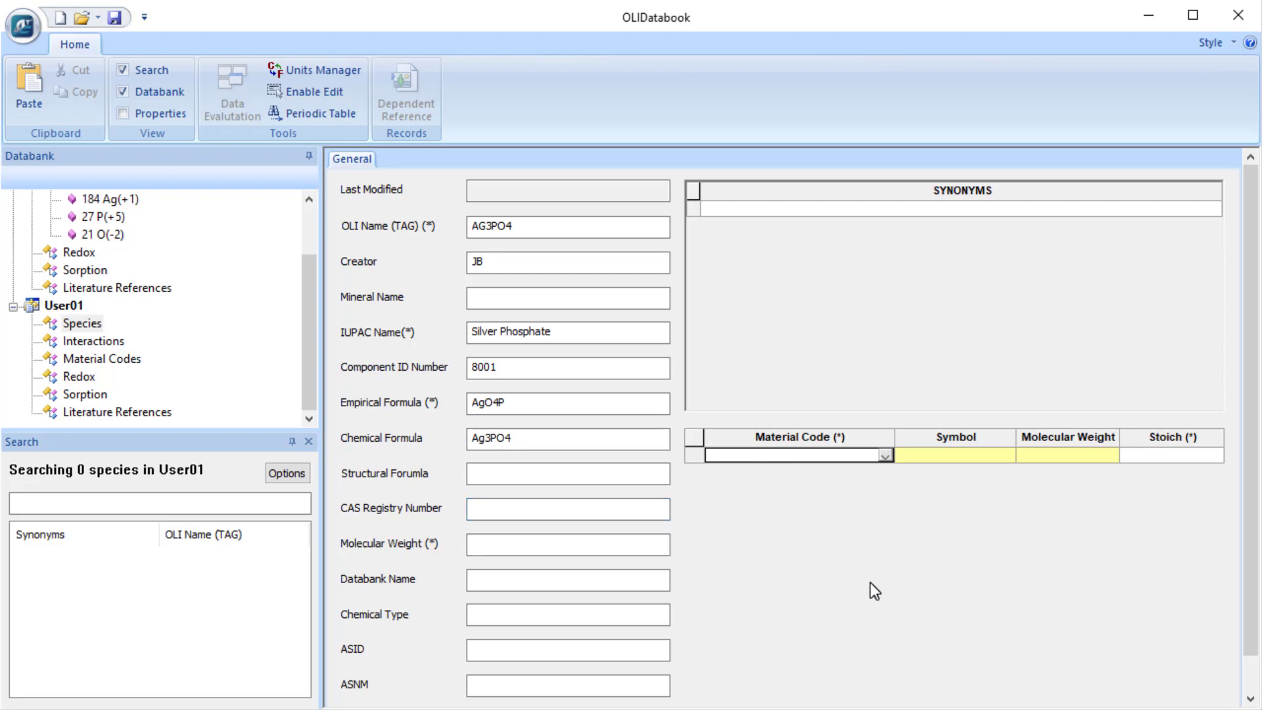
pyautogui.scroll(2, 174, 309)
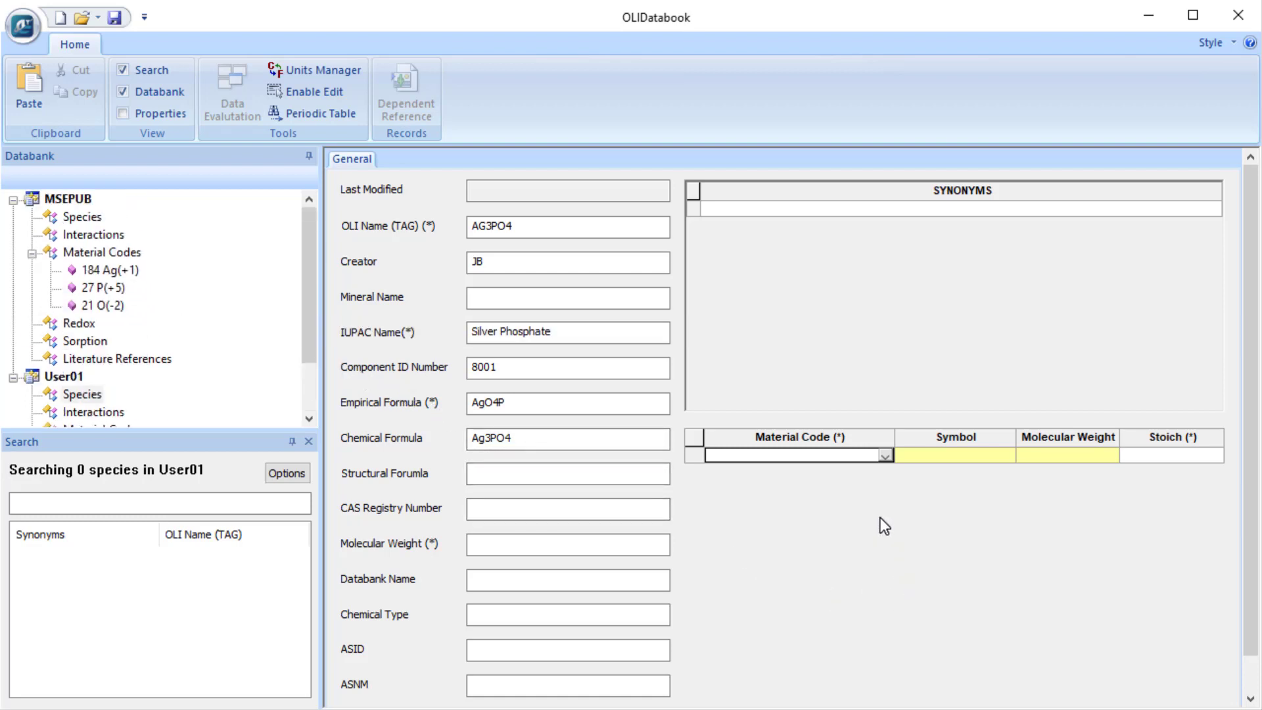
pyautogui.write('184')
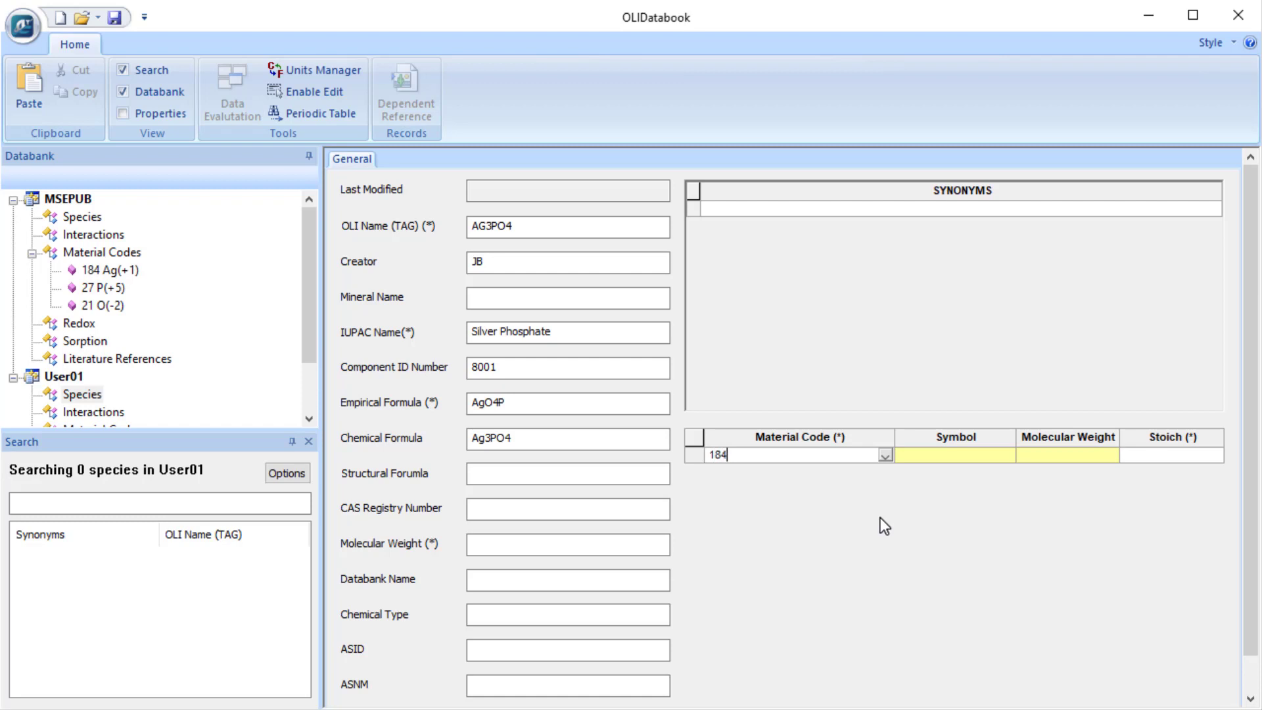
pyautogui.press('Tab')
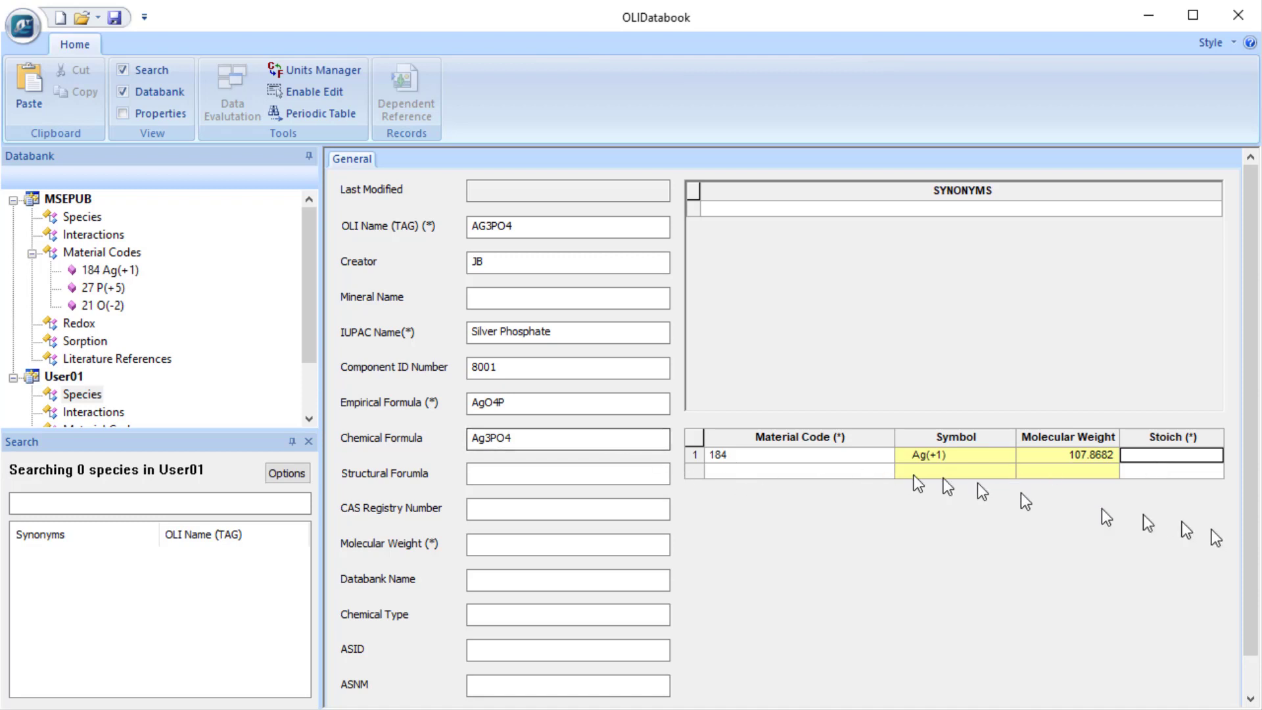
pyautogui.write('3')
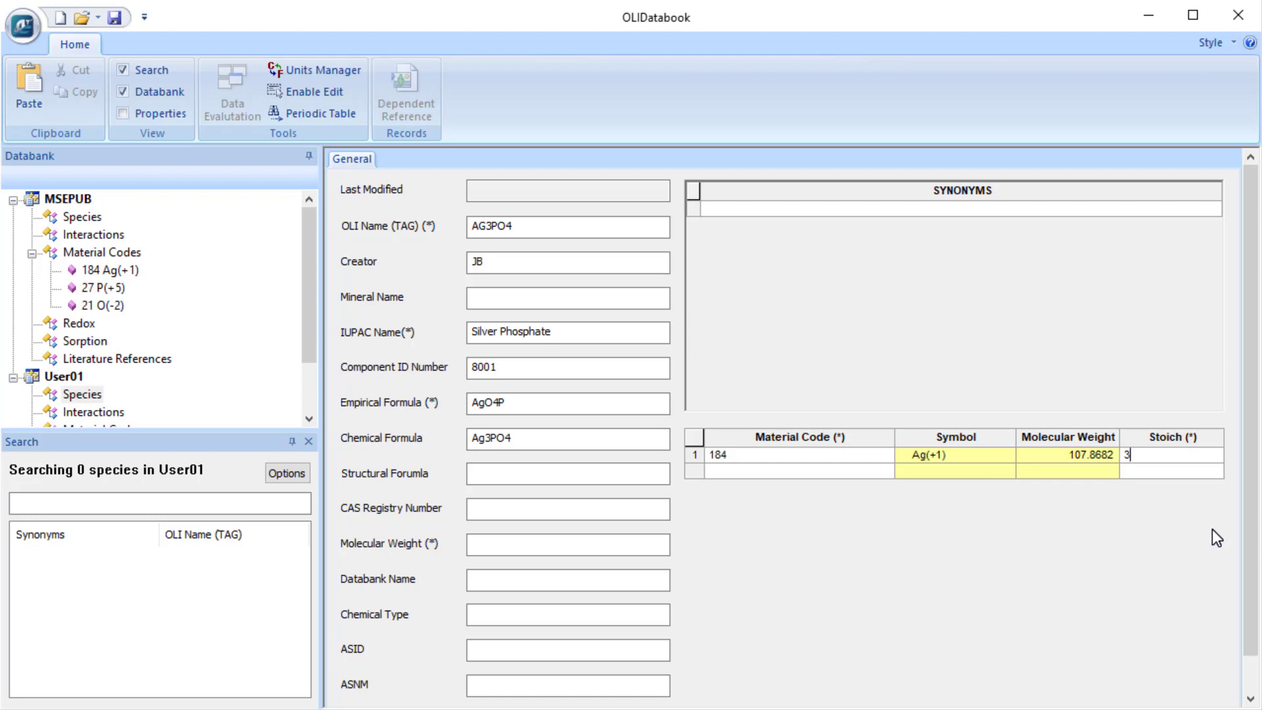
pyautogui.press('Tab')
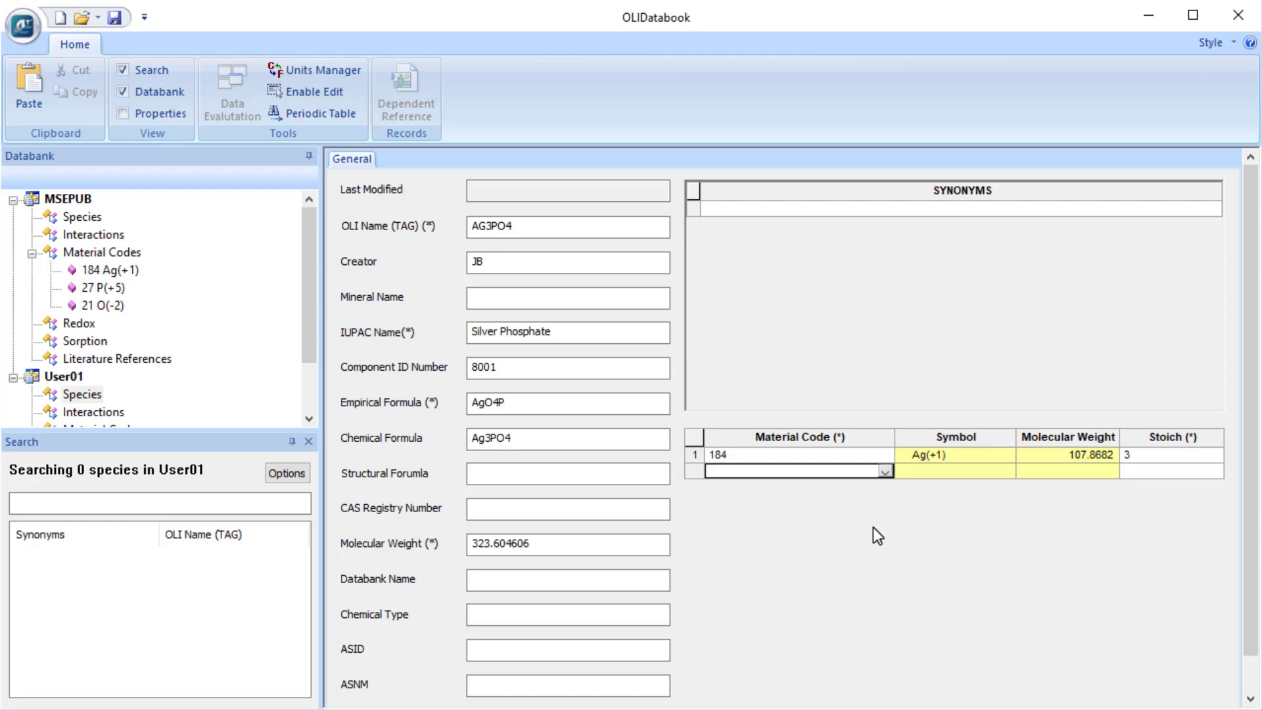
# Add material codes 27 (P) and 21 (O) with stoichiometries 1 and 4.
pyautogui.write('27')
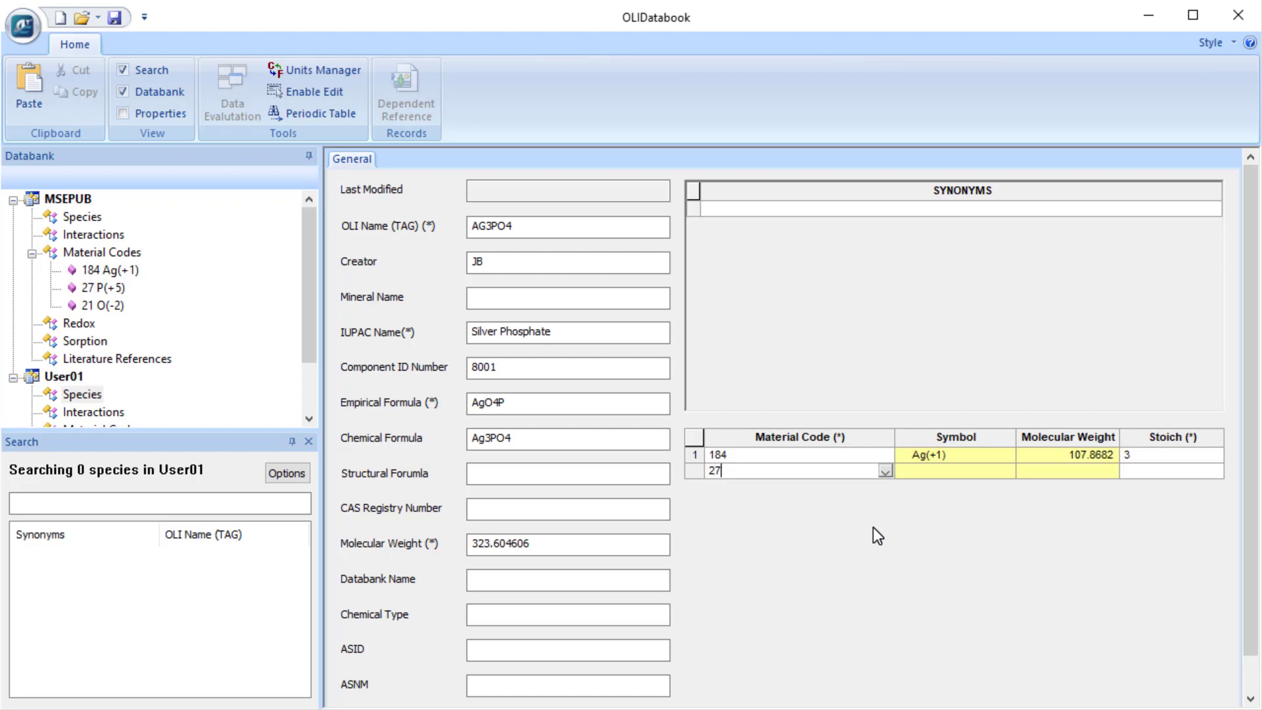
pyautogui.press('Tab')
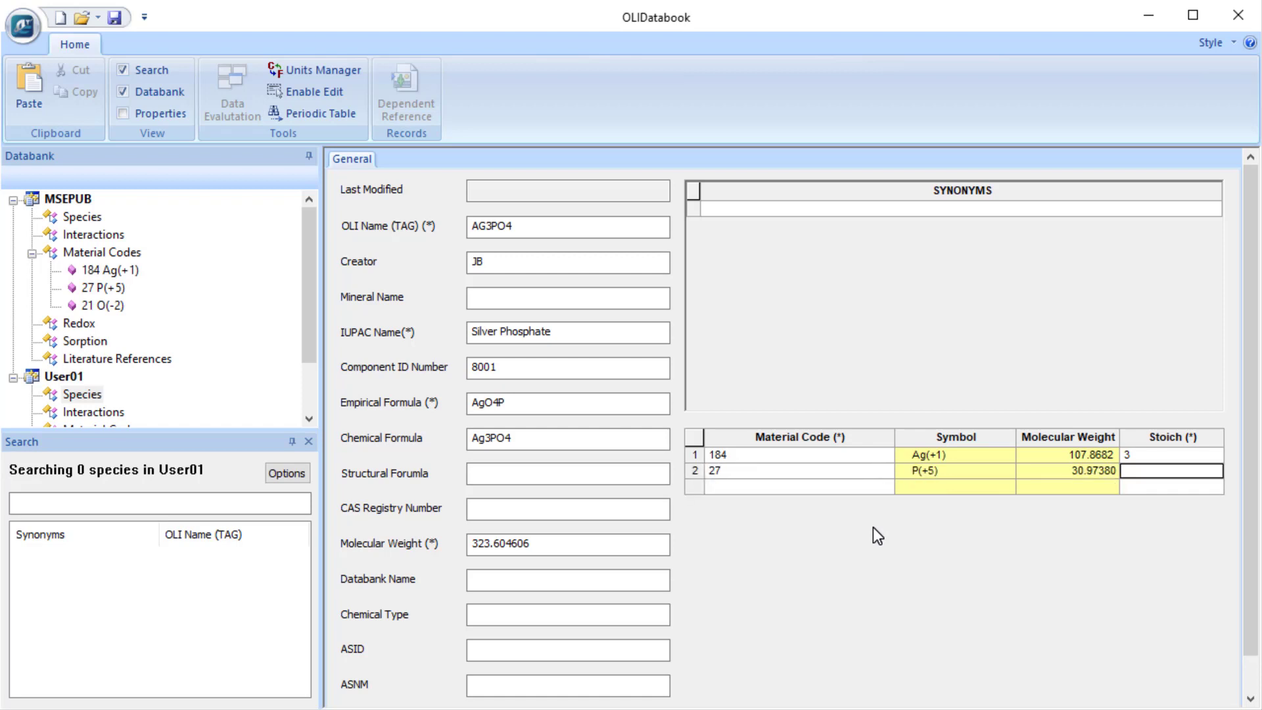
pyautogui.write('1')
pyautogui.press('Tab')
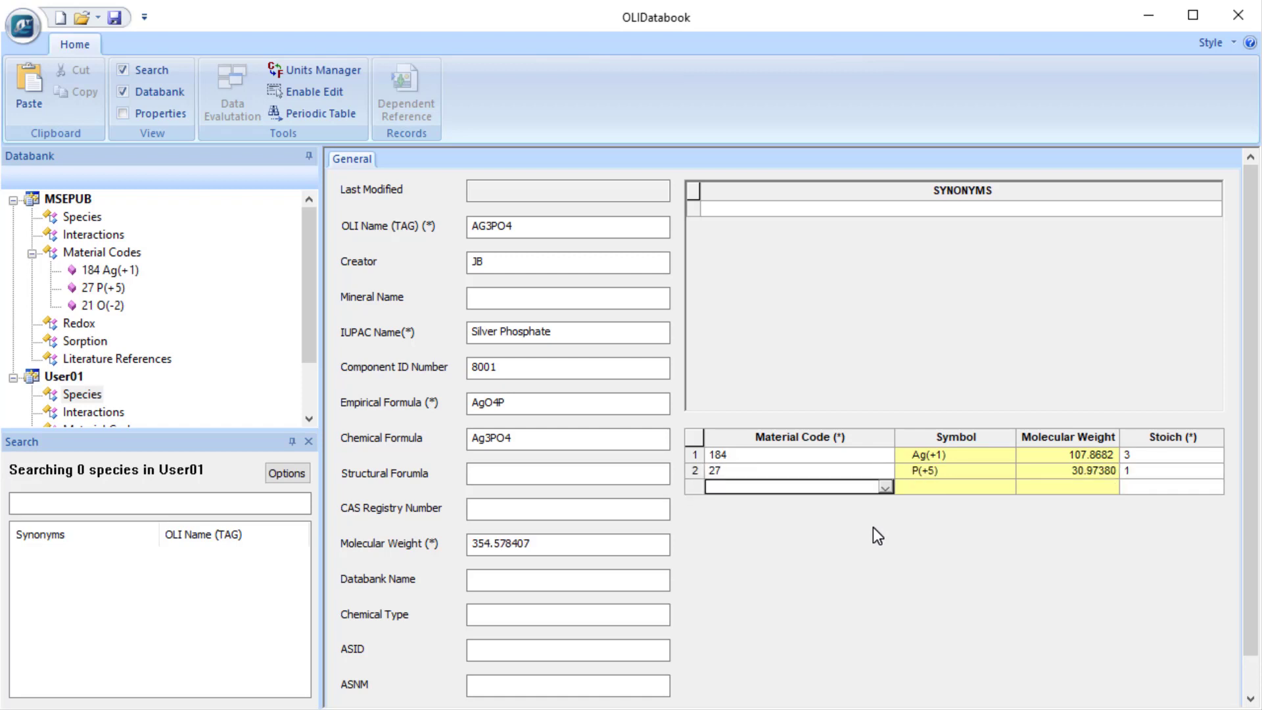
pyautogui.write('21')
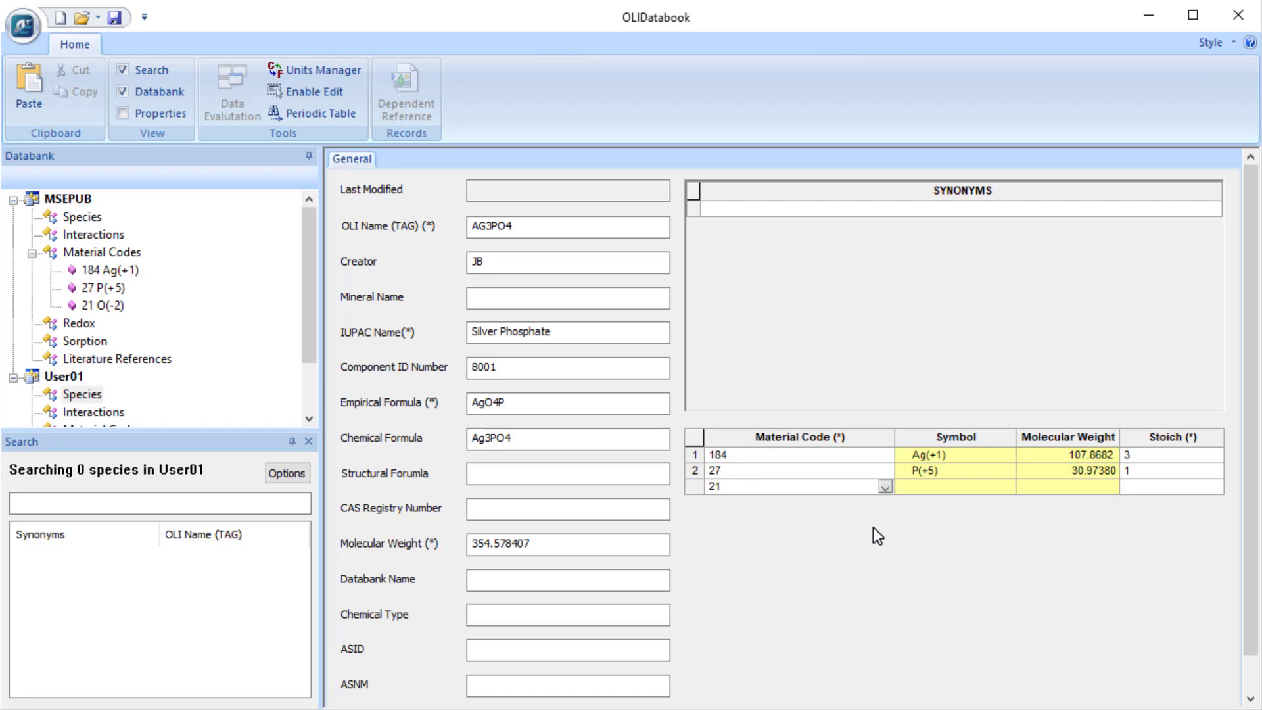
pyautogui.press('Tab')
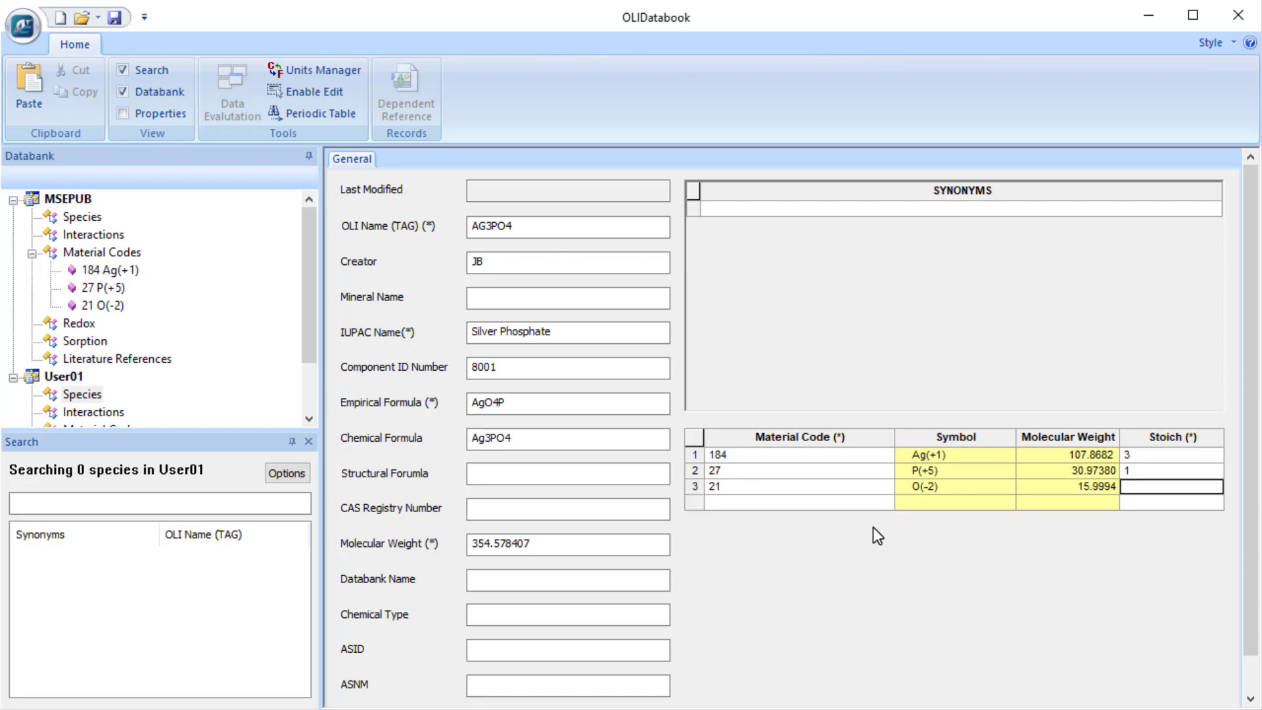
pyautogui.write('4')
pyautogui.press('Tab')
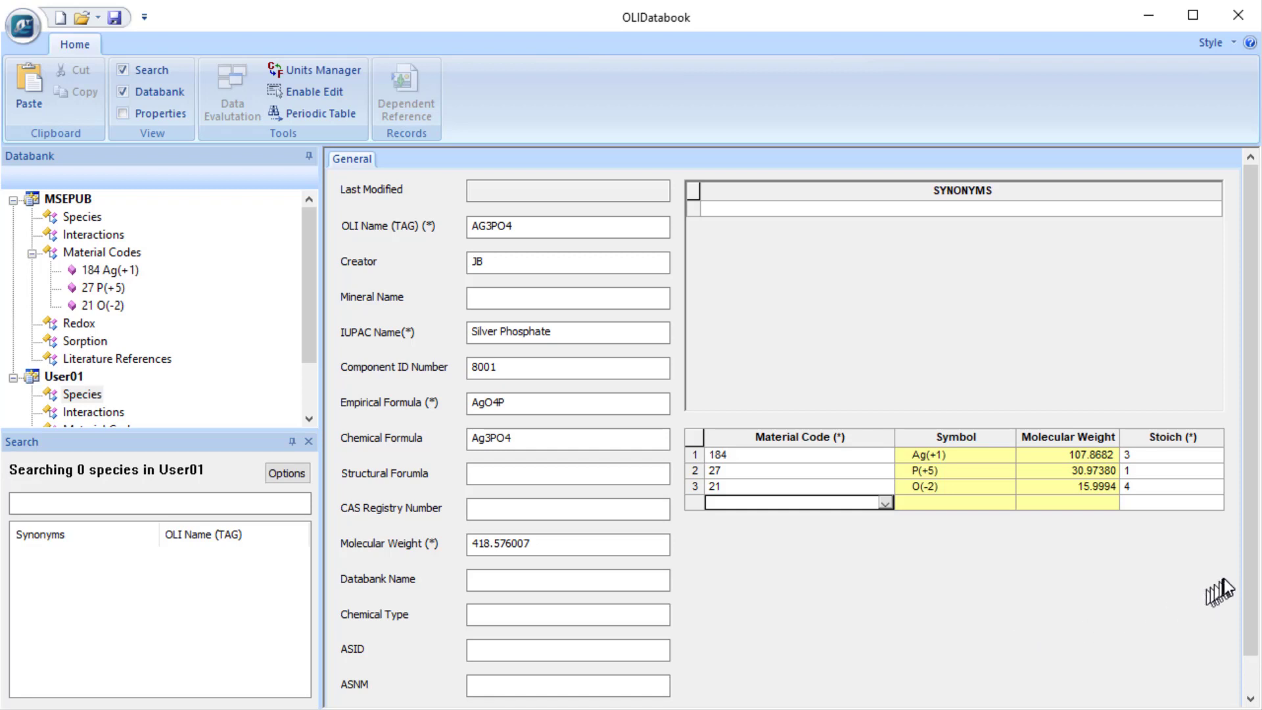
pyautogui.moveTo(1251, 581); pyautogui.dragTo(1250, 634)
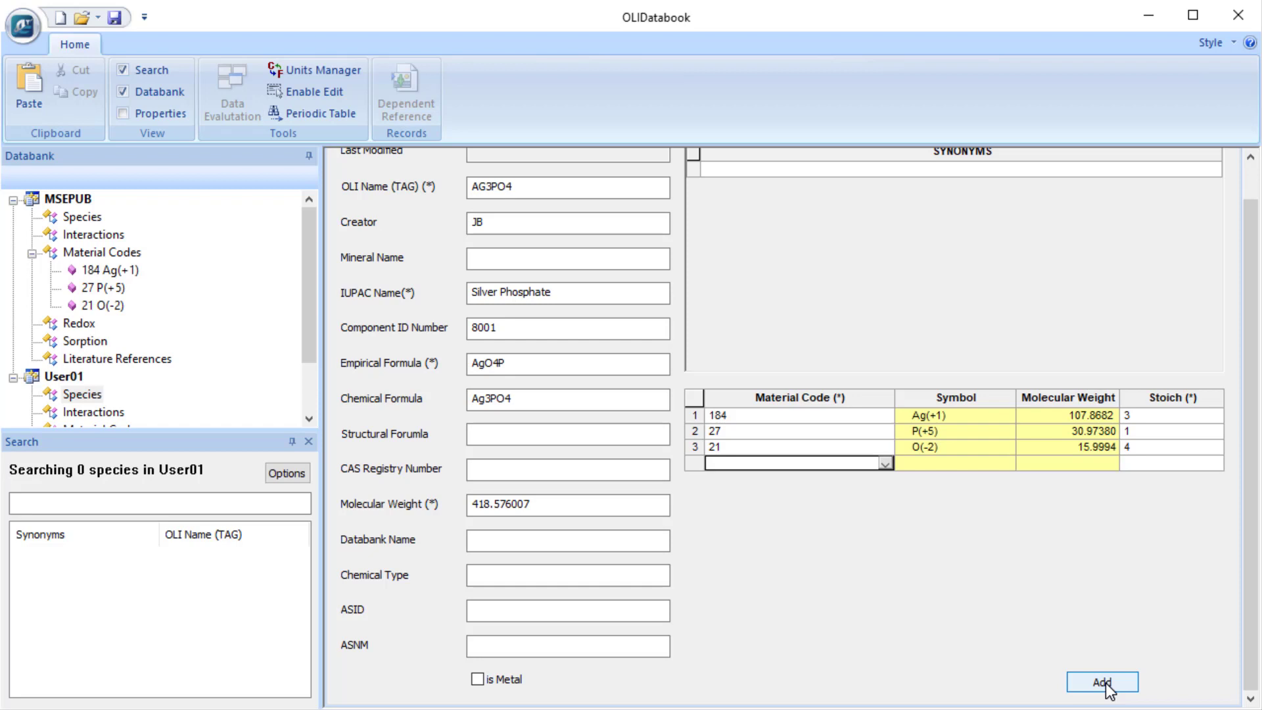
# Add AG3PO4 to User01 and dismiss the formula inconsistency warning.
pyautogui.click(1103, 683)
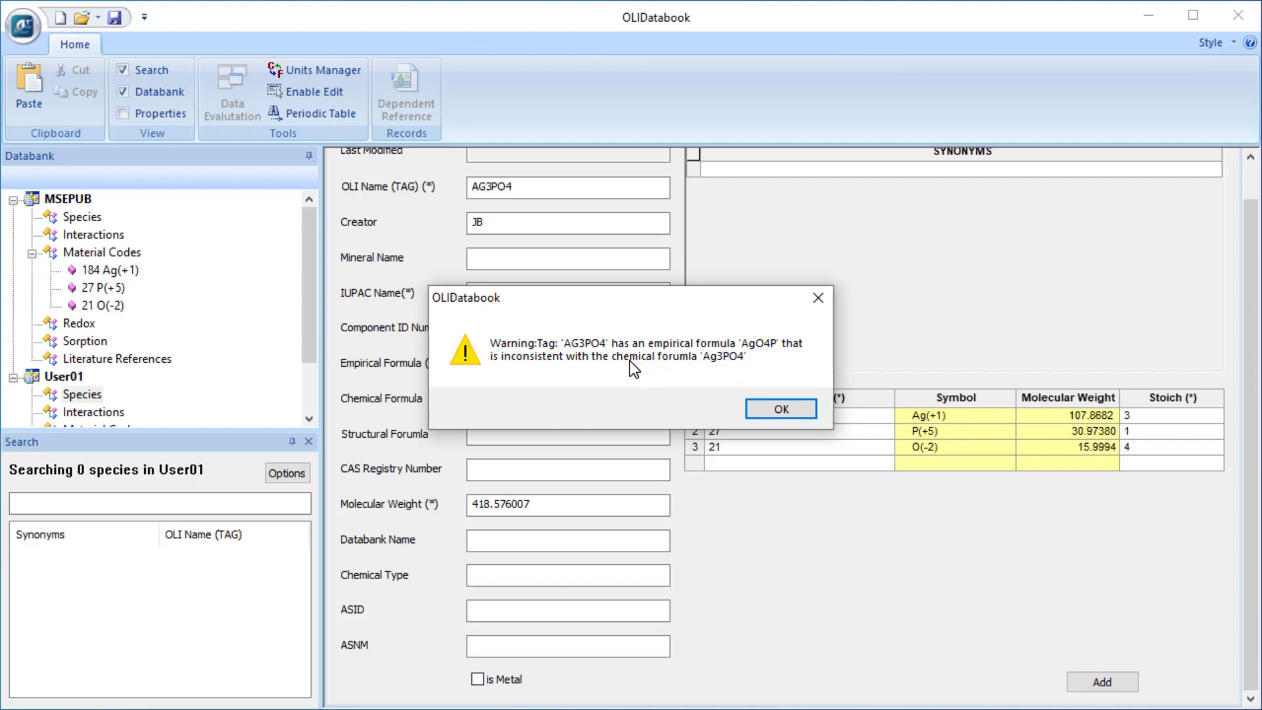
pyautogui.moveTo(789, 308); pyautogui.dragTo(1117, 226)
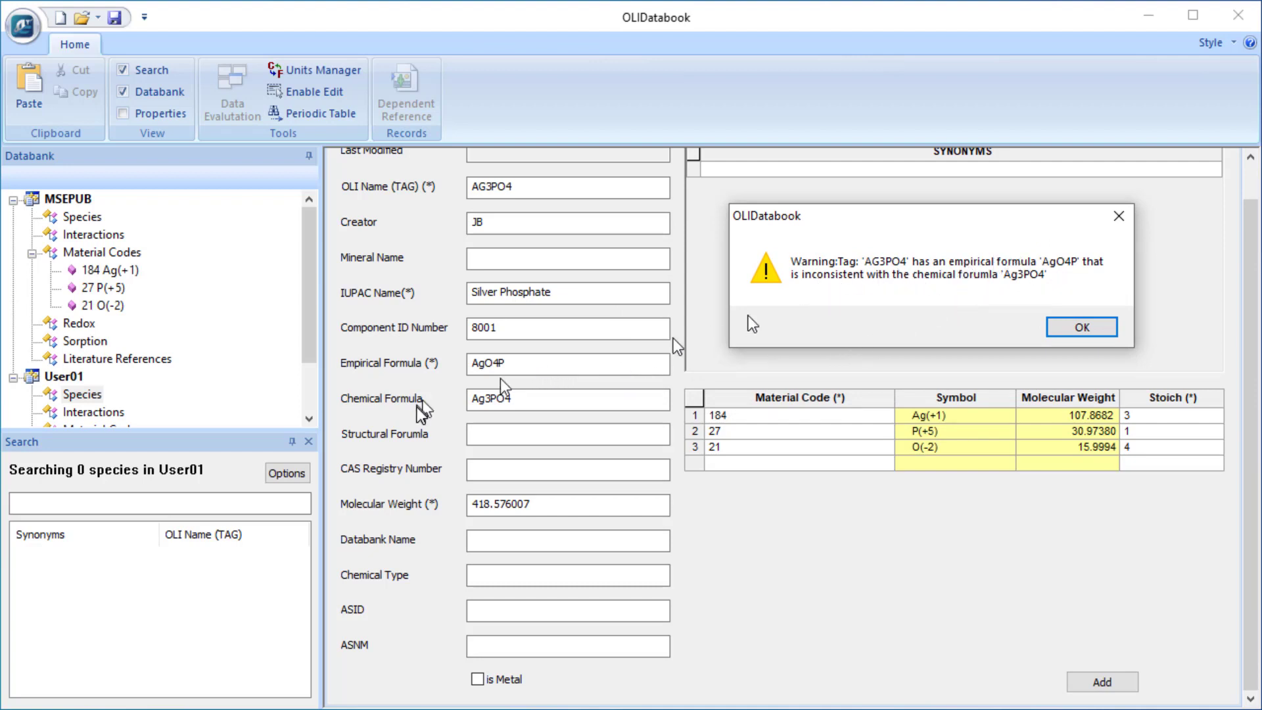
pyautogui.click(1081, 327)
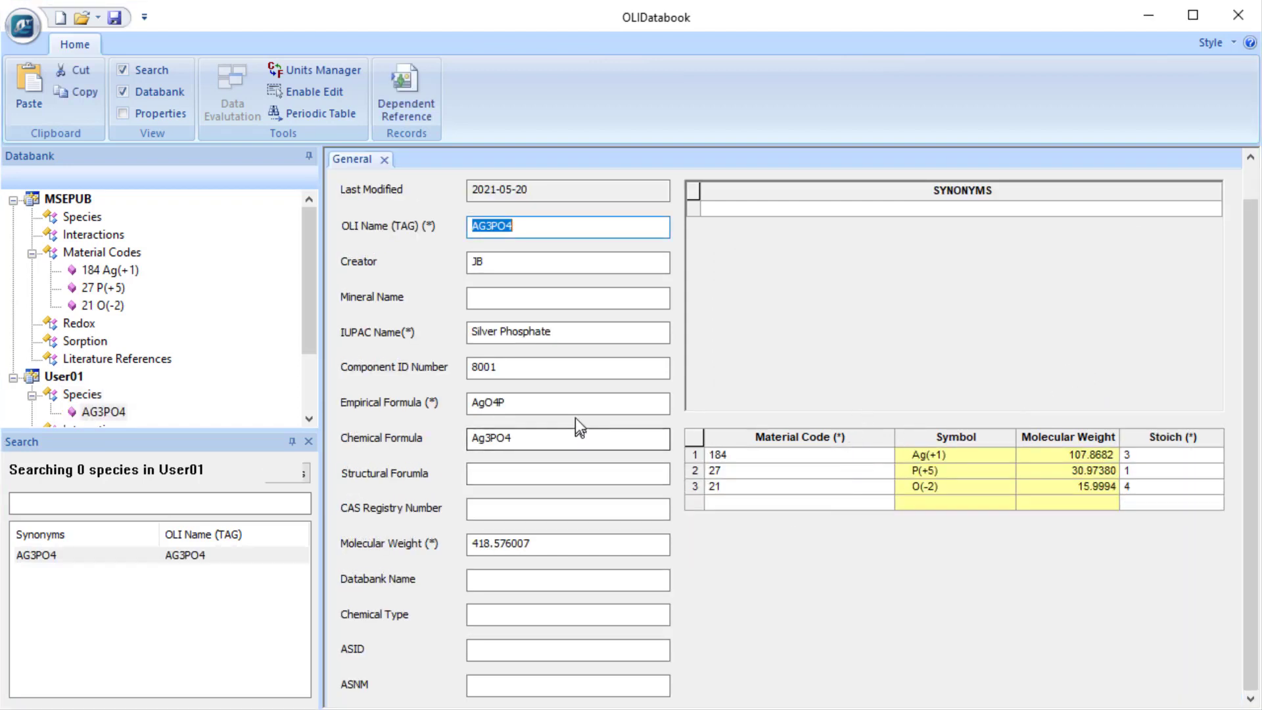
# Correct the empirical formula to Ag3O4P and save the databank.
pyautogui.click(581, 402)
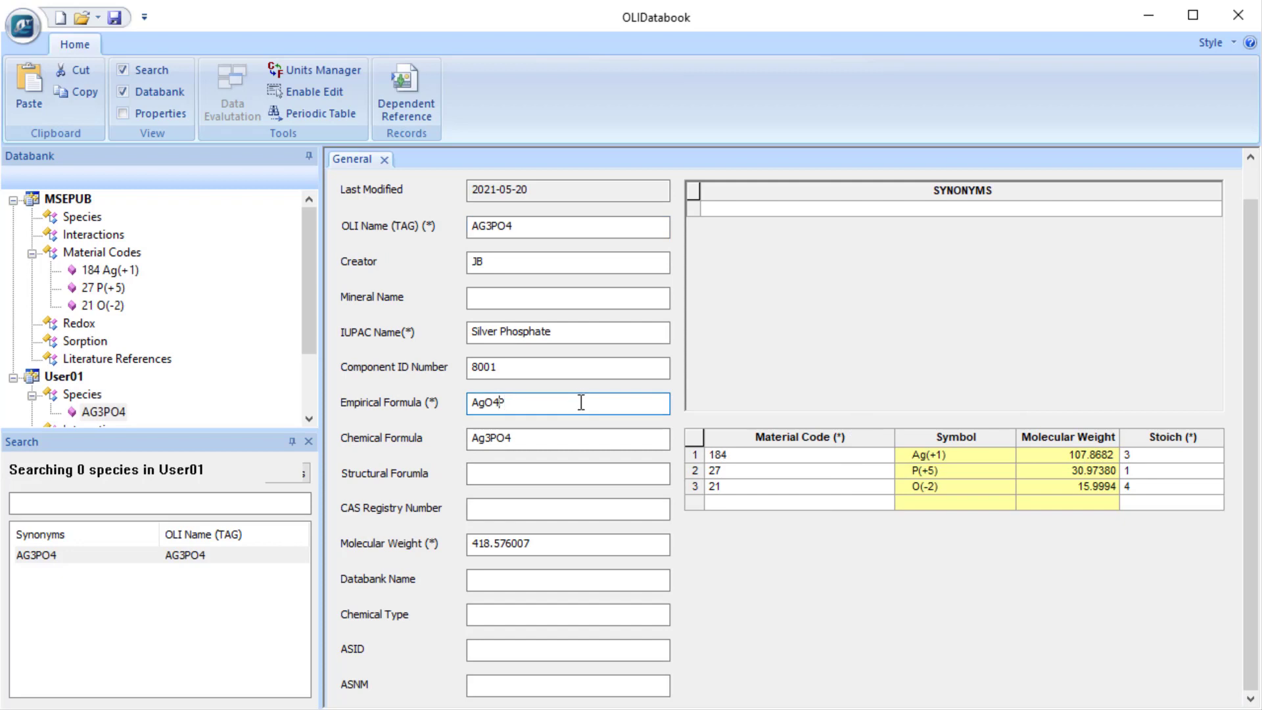
pyautogui.press('Left')
pyautogui.press('Left')
pyautogui.write('3')
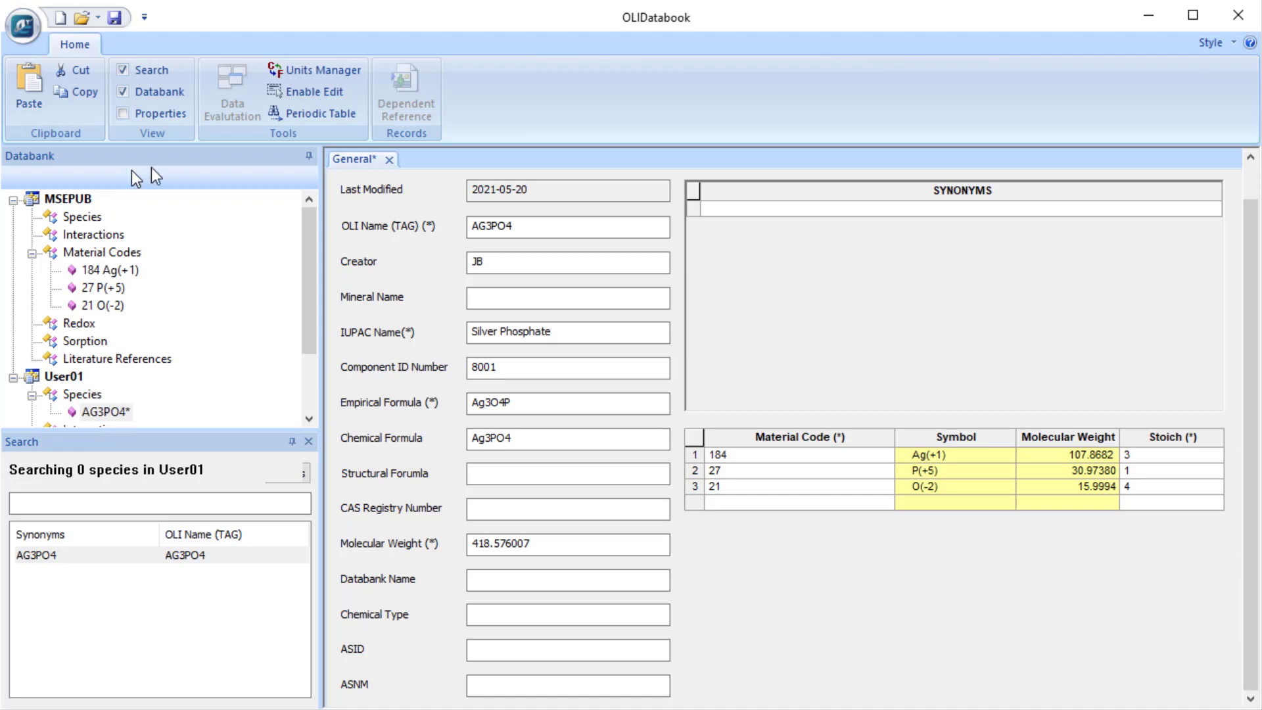
pyautogui.click(116, 22)
# Narrow the left panels to widen the AG3PO4 species form.
pyautogui.moveTo(310, 317)
pyautogui.mouseDown()
pyautogui.moveTo(310, 385)
pyautogui.moveTo(309, 342)
pyautogui.mouseUp()
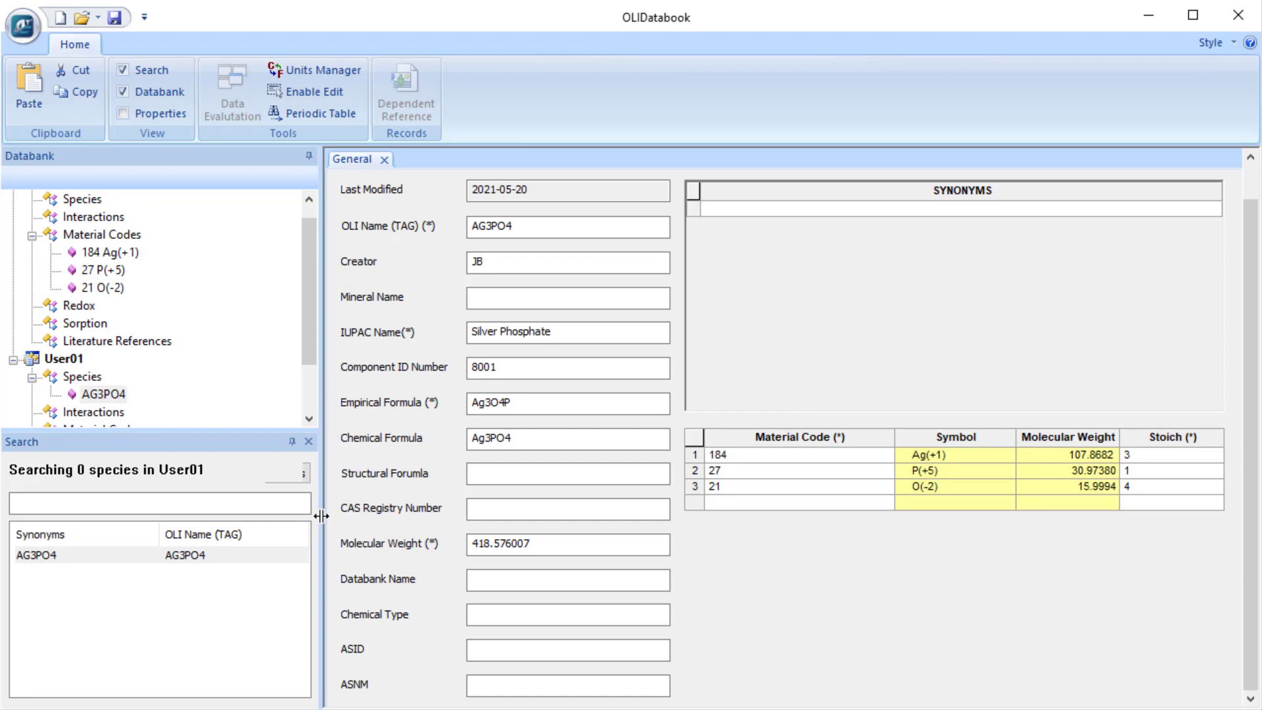
pyautogui.moveTo(313, 516); pyautogui.dragTo(230, 516)
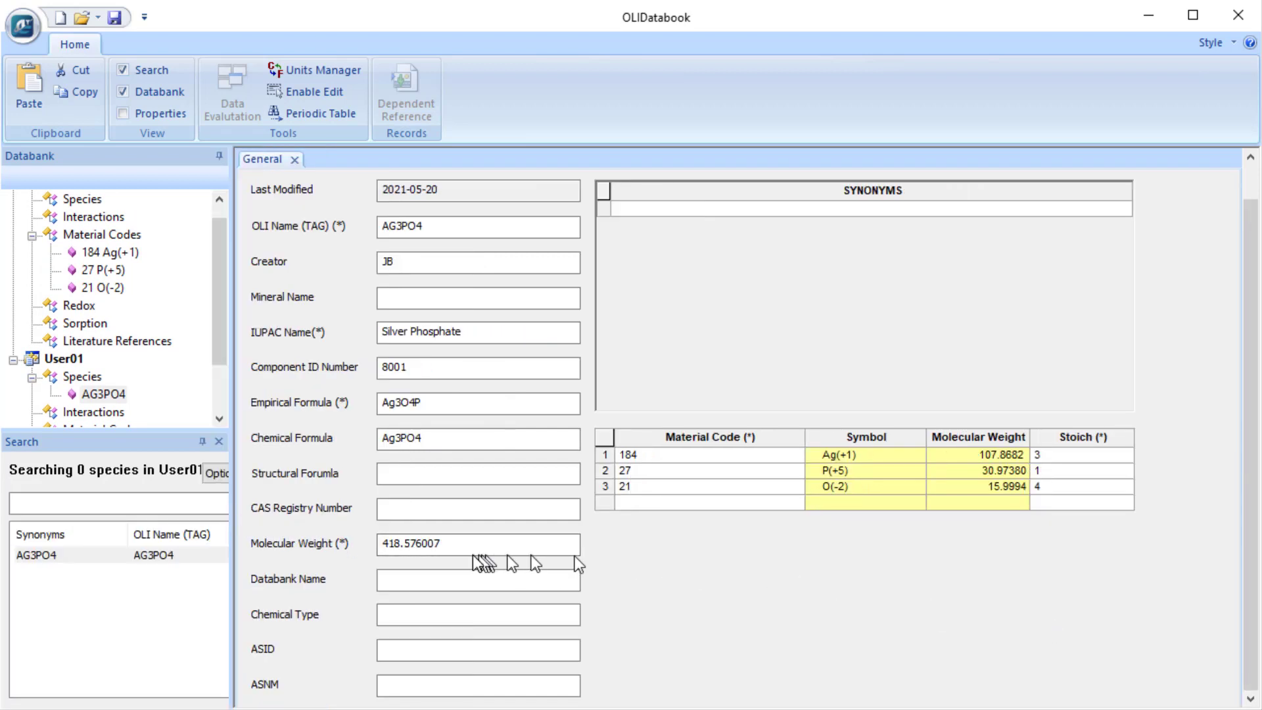
pyautogui.click(480, 513)
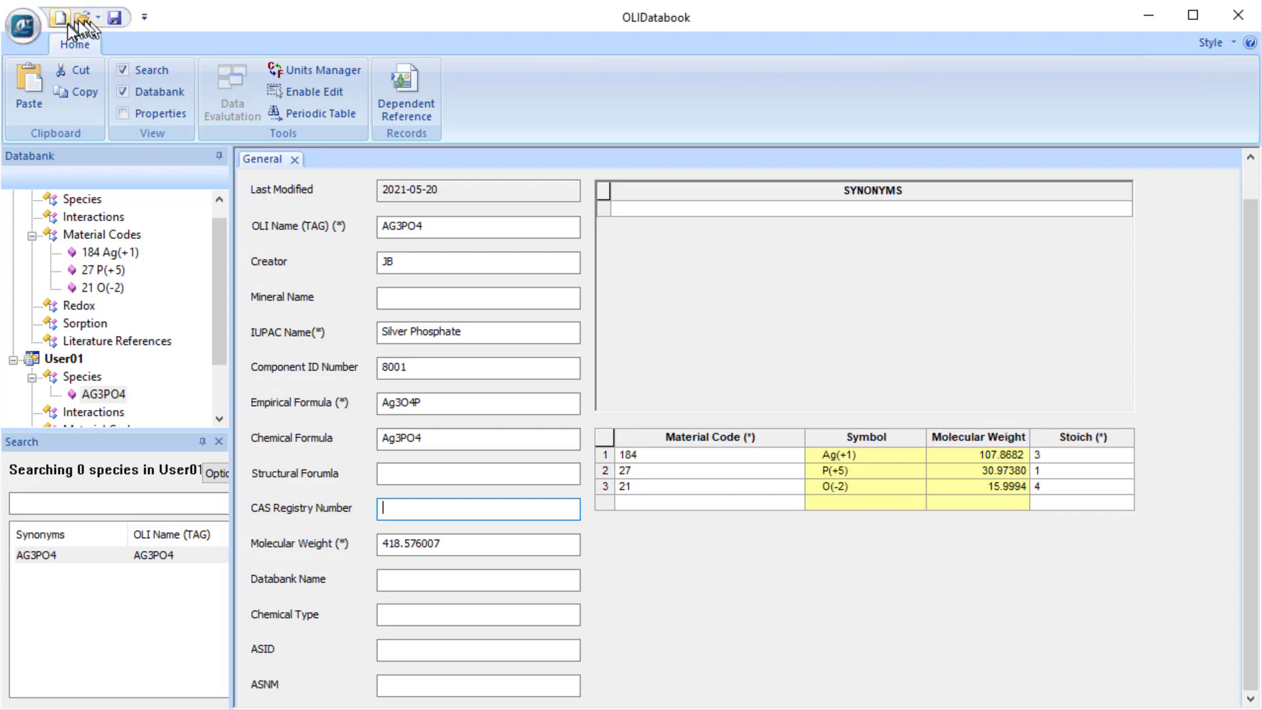
# Exit OLI Databook and reopen User01.ddb from the recent databanks.
pyautogui.click(23, 27)
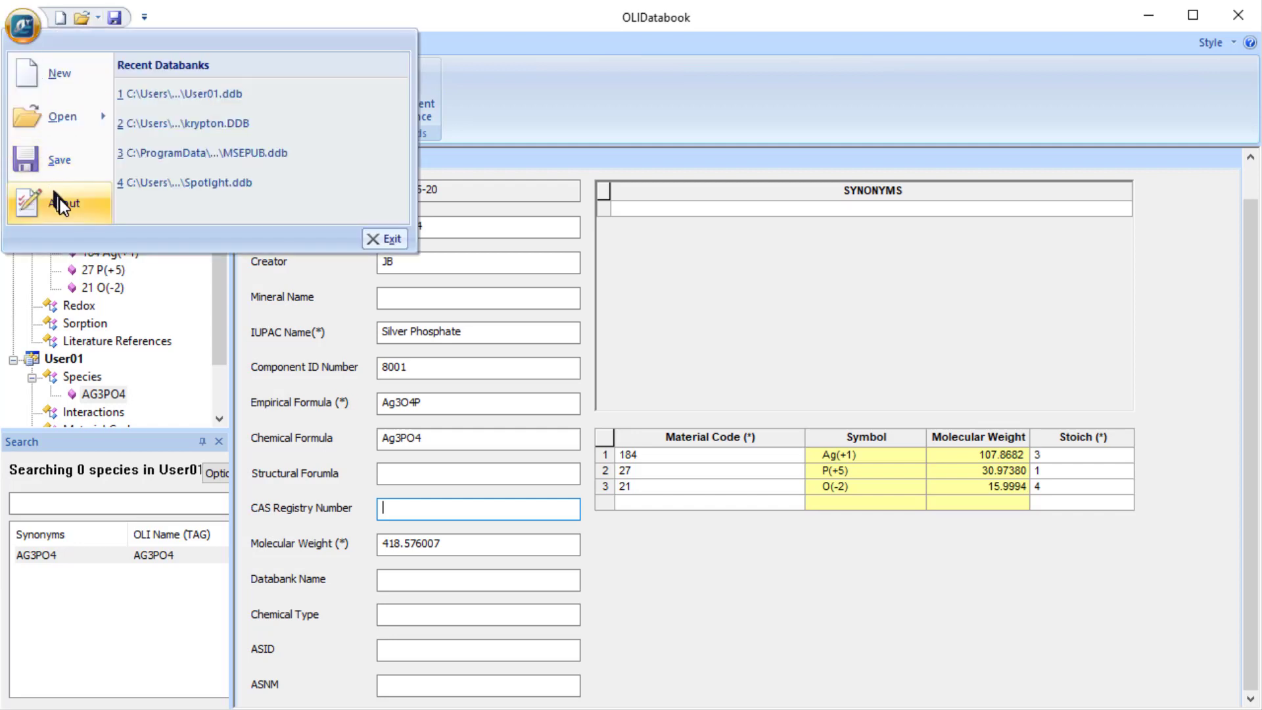
pyautogui.click(405, 242)
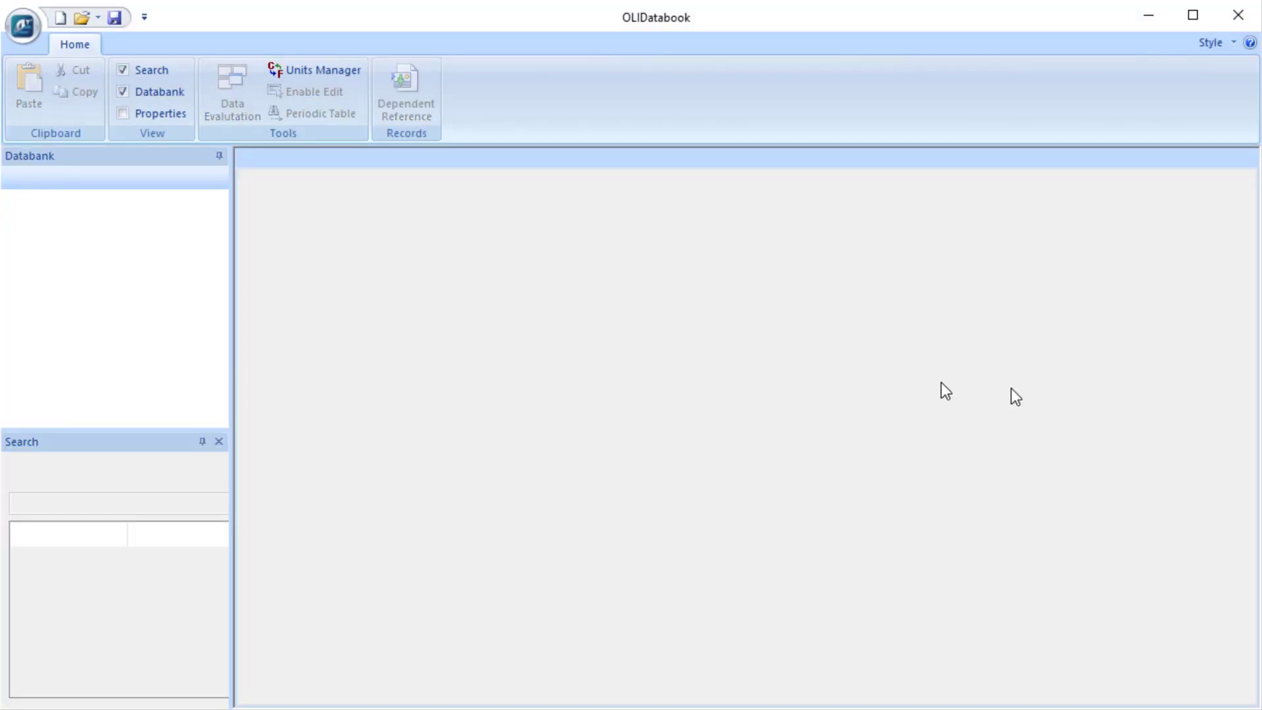
pyautogui.click(17, 25)
pyautogui.click(208, 99)
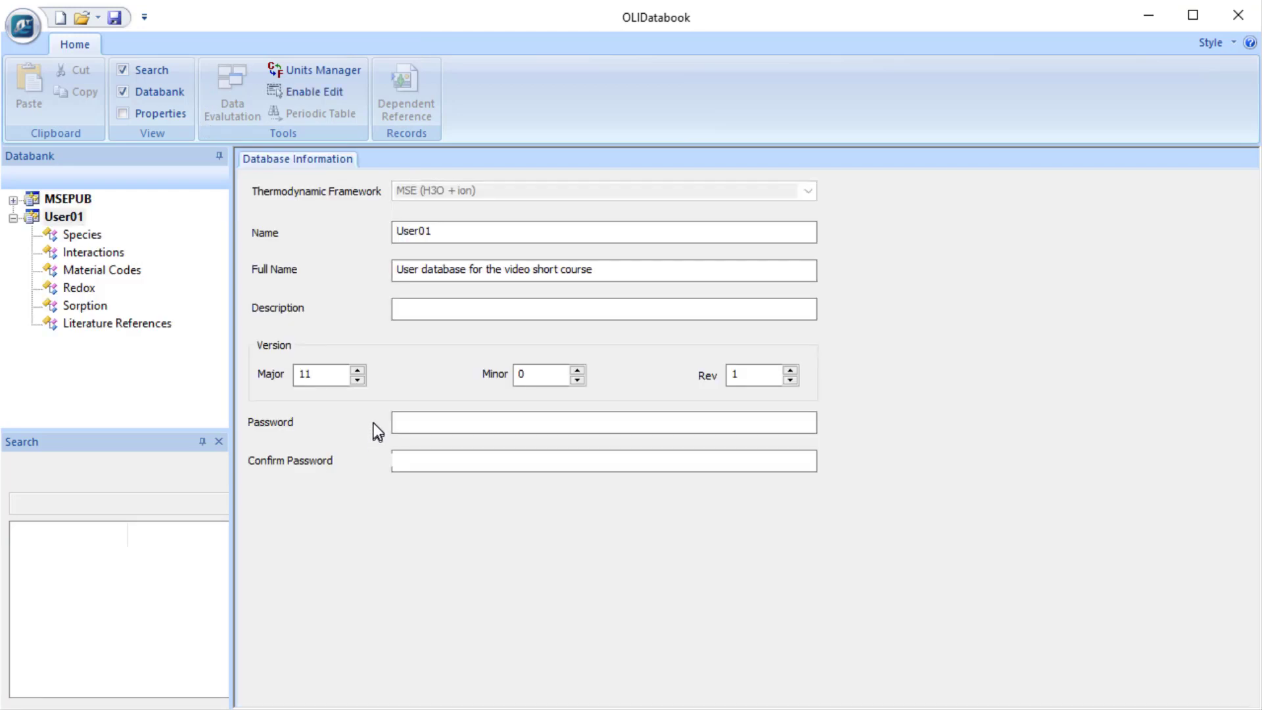
# View the saved AG3PO4 species in User01, then close OLI Databook.
pyautogui.click(92, 235)
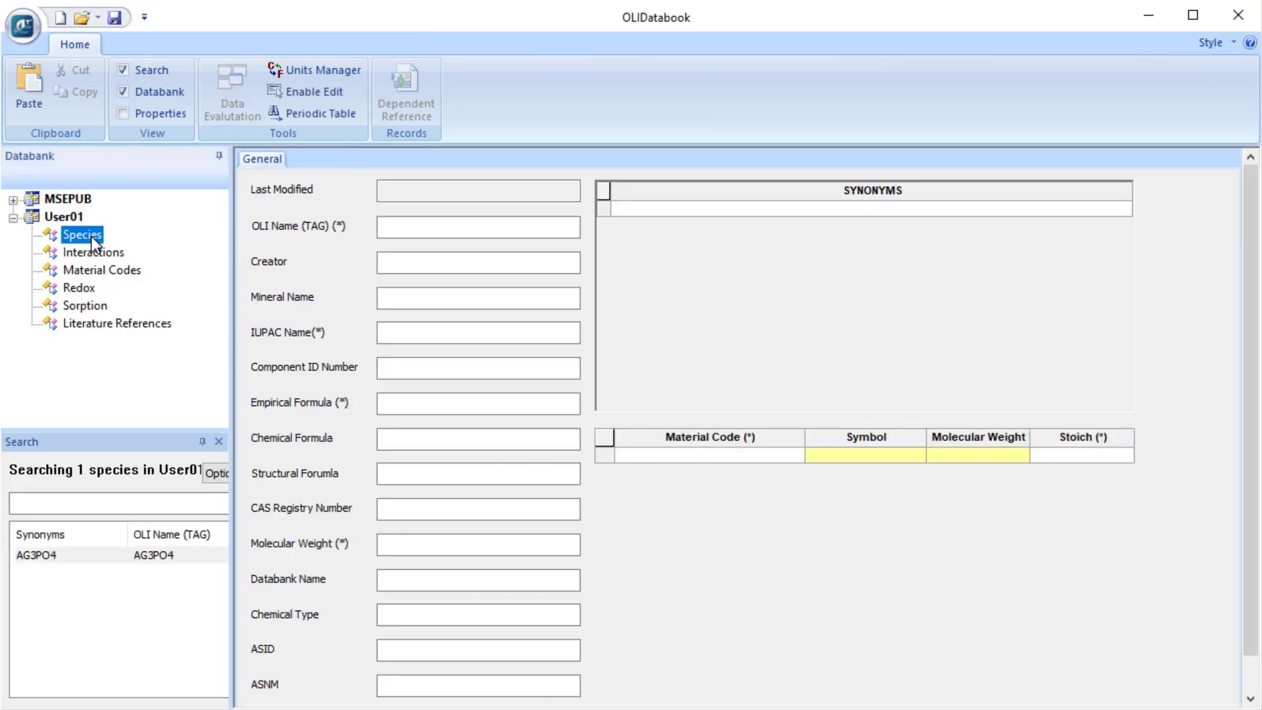
pyautogui.click(99, 556)
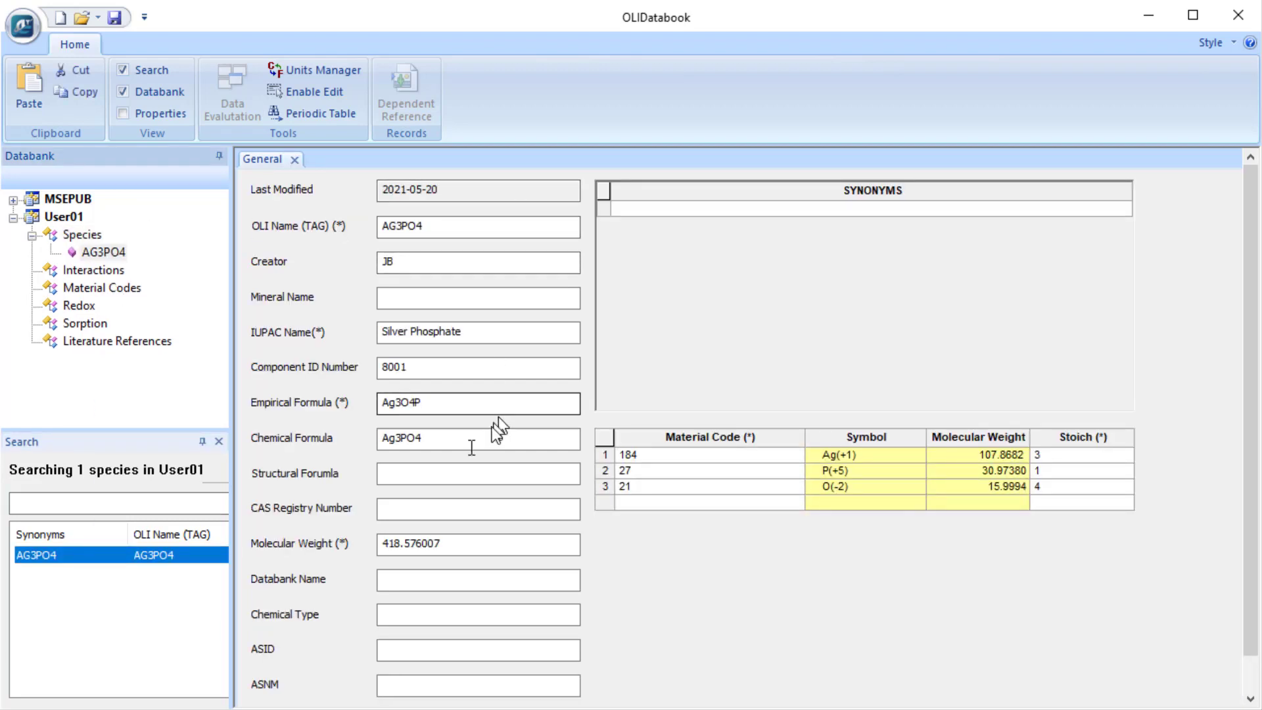
pyautogui.scroll(-1, 456, 637)
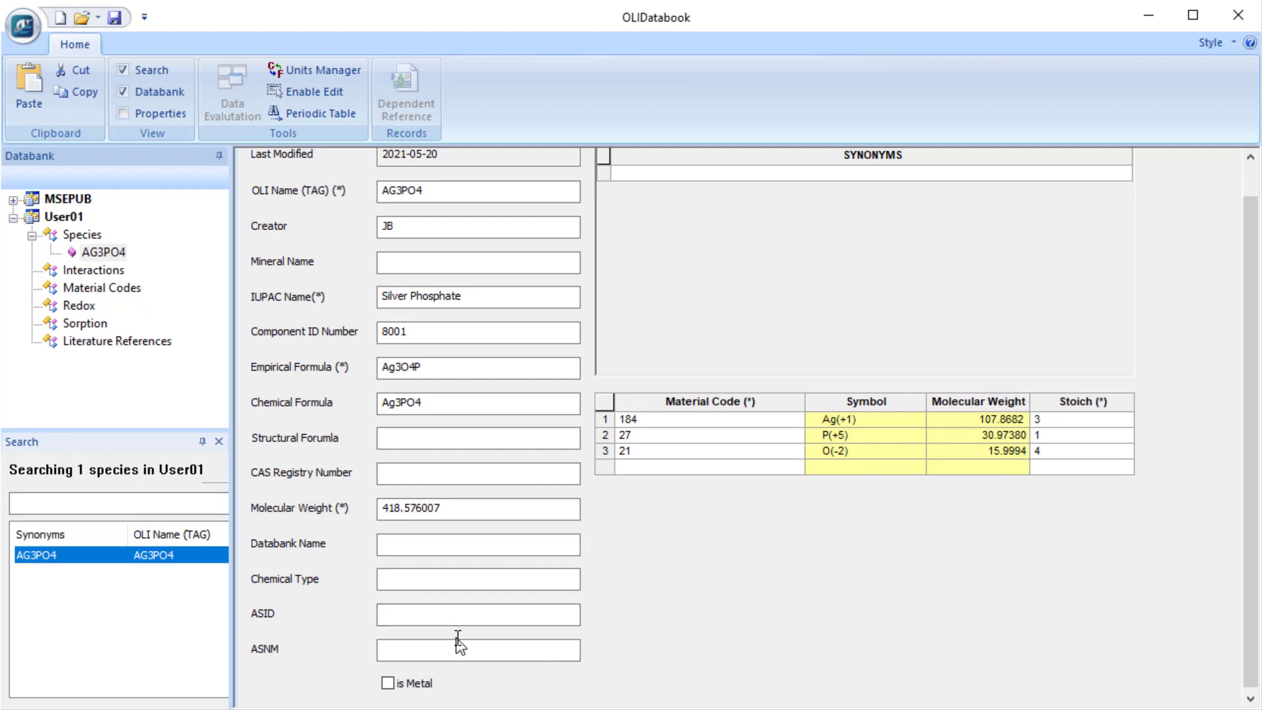
pyautogui.scroll(2, 458, 637)
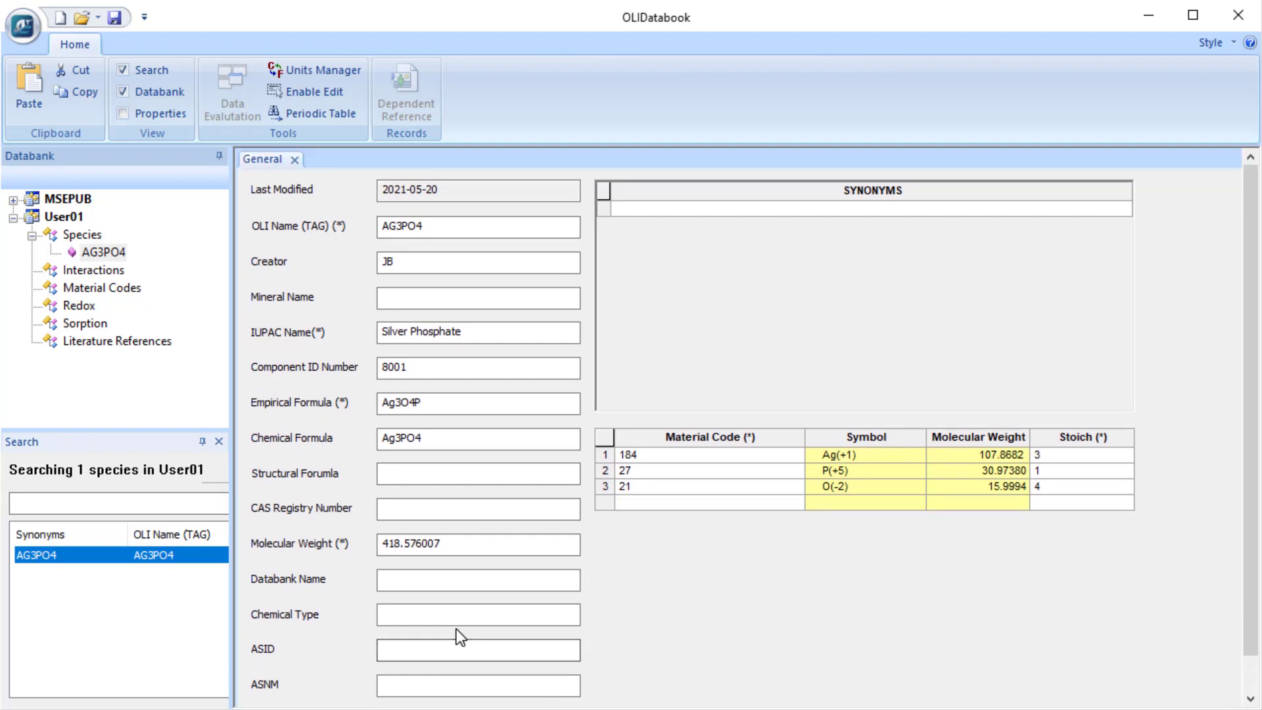
pyautogui.click(1245, 25)
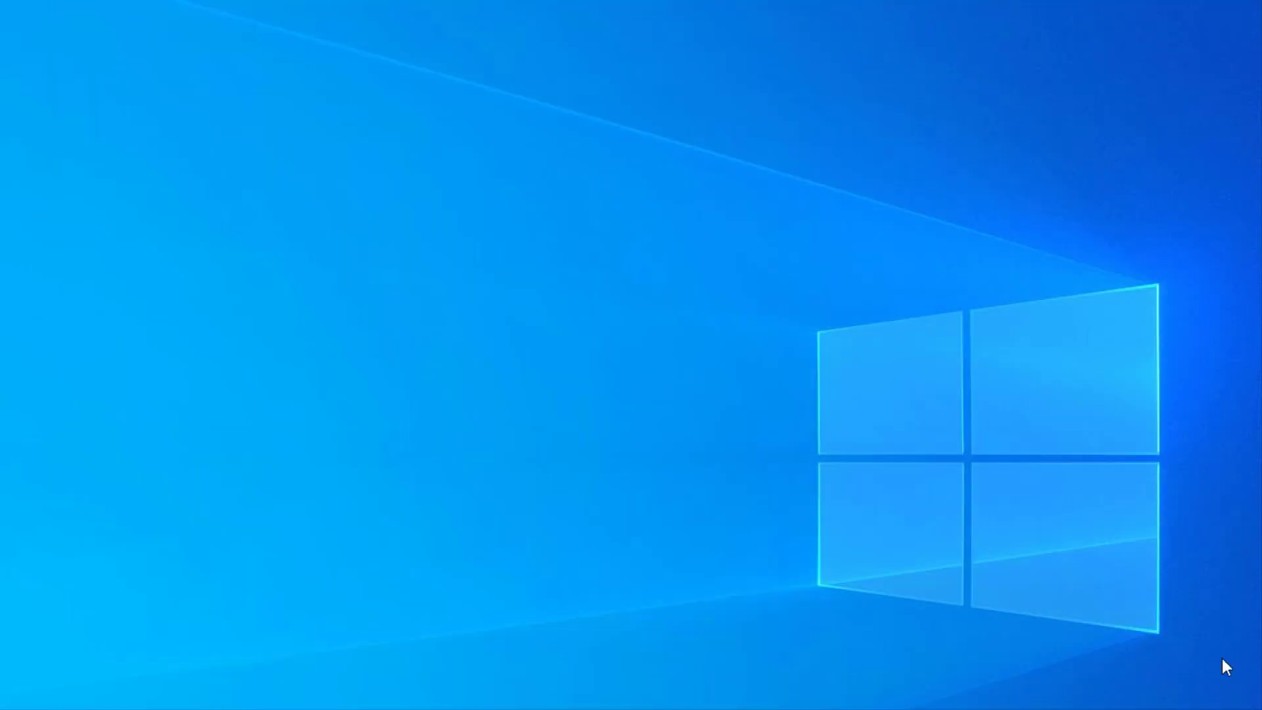